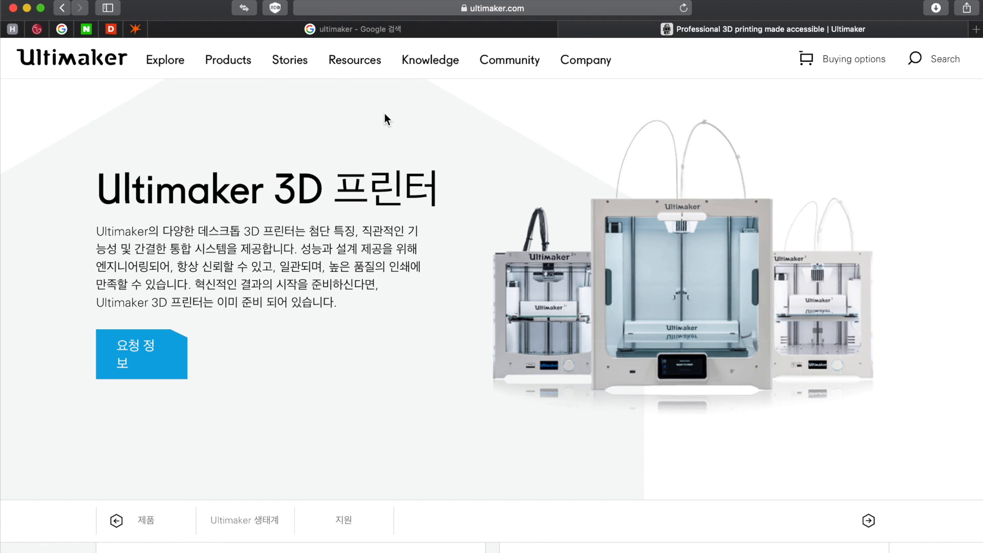
Open the Ultimaker Cura software page from the site's product list.
{"action": "left_click", "coordinate": [223, 64]}
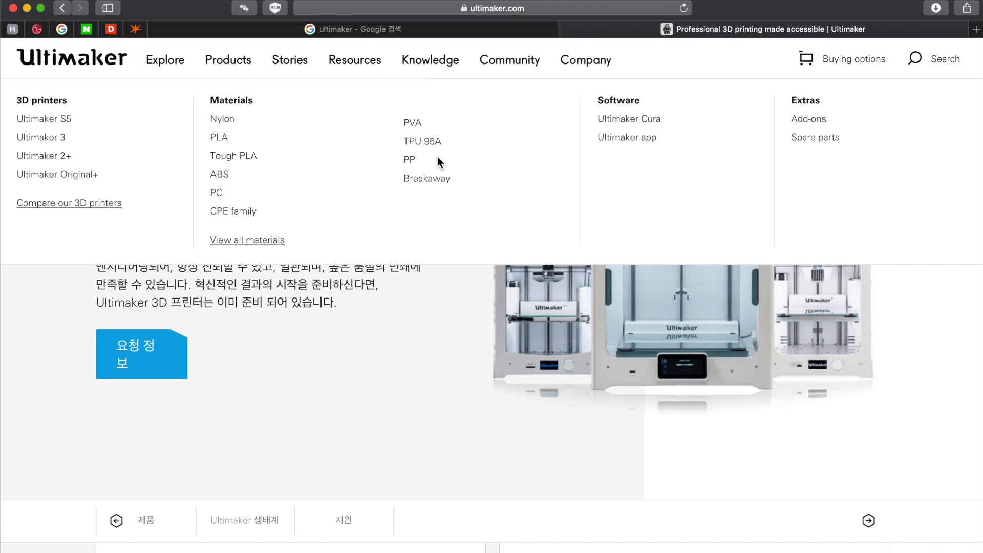
{"action": "left_click", "coordinate": [648, 124]}
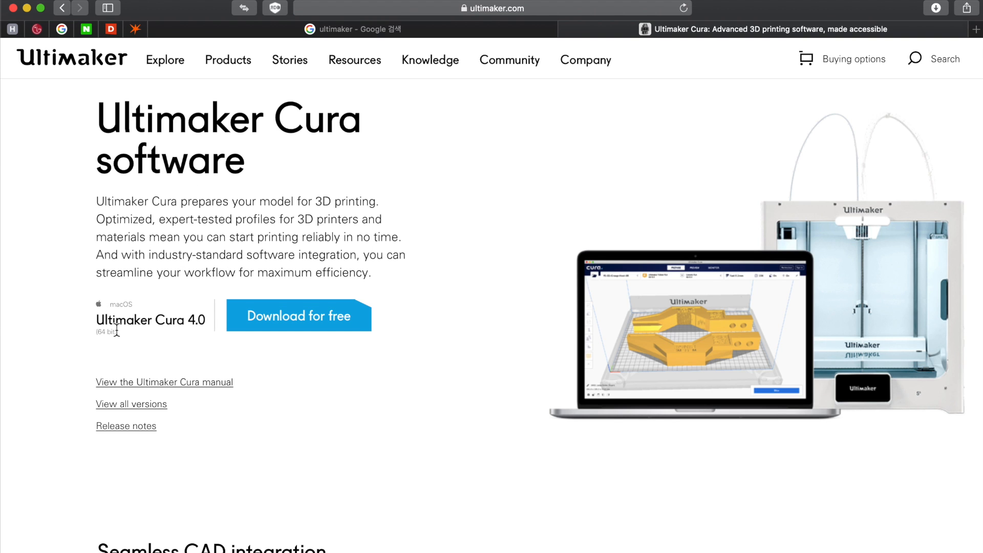
{"action": "left_click_drag", "start_coordinate": [110, 322], "coordinate": [181, 322]}
{"action": "left_click", "coordinate": [205, 319]}
Open the list of all Ultimaker Cura versions and examine the older releases, including the 32-bit and 64-bit entries.
{"action": "left_click", "coordinate": [163, 406]}
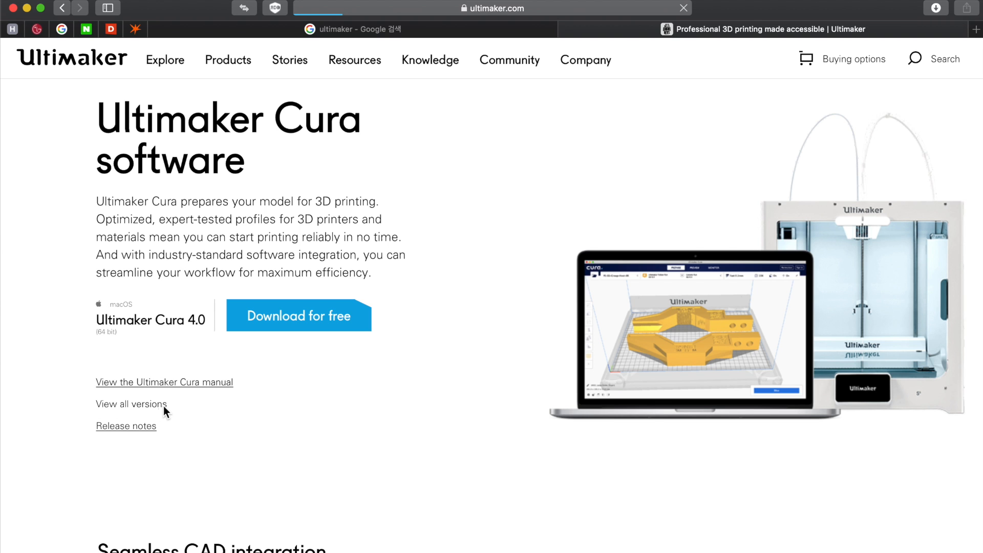
{"action": "scroll", "coordinate": [484, 394], "scroll_direction": "down", "scroll_amount": 10}
{"action": "scroll", "coordinate": [484, 394], "scroll_direction": "down", "scroll_amount": 15}
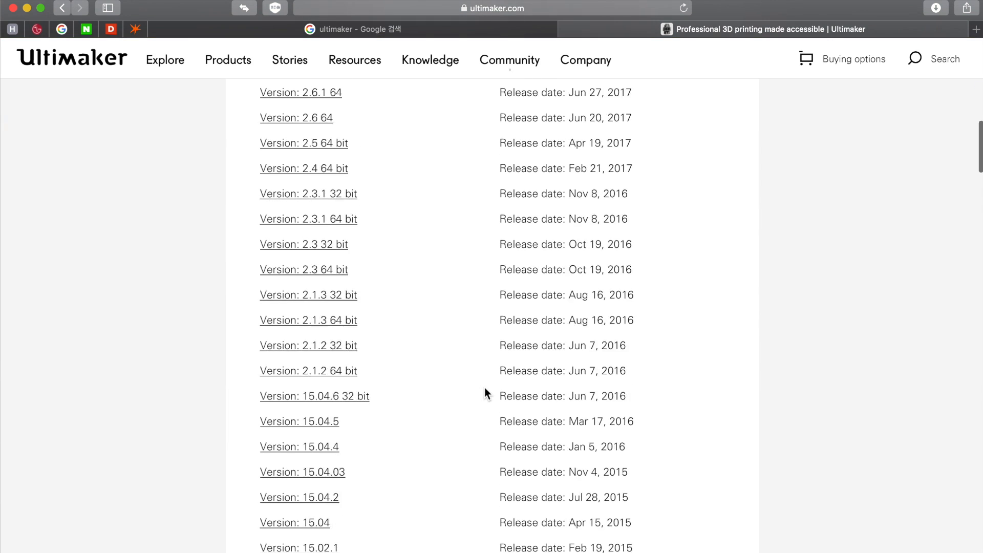
{"action": "scroll", "coordinate": [486, 394], "scroll_direction": "up", "scroll_amount": 10}
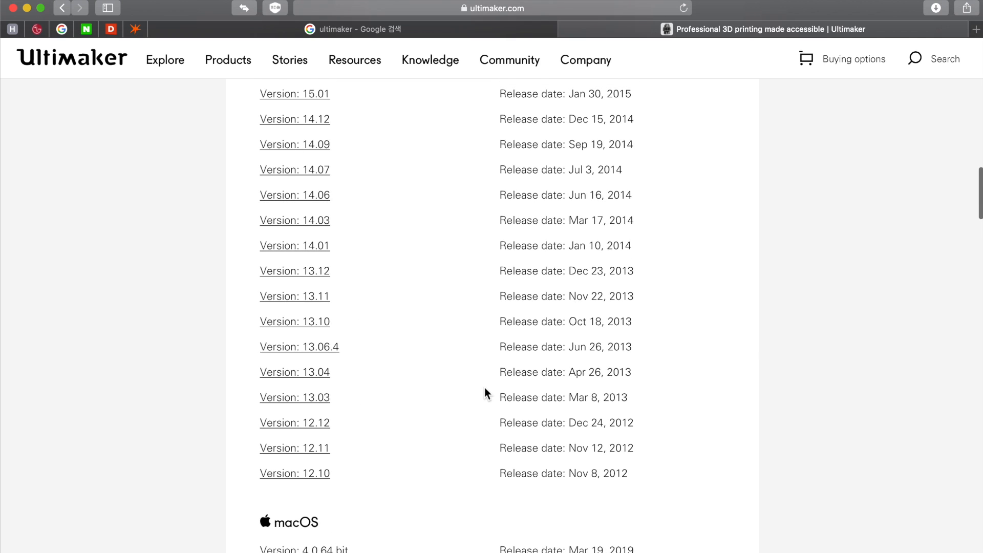
{"action": "scroll", "coordinate": [484, 389], "scroll_direction": "up", "scroll_amount": 5}
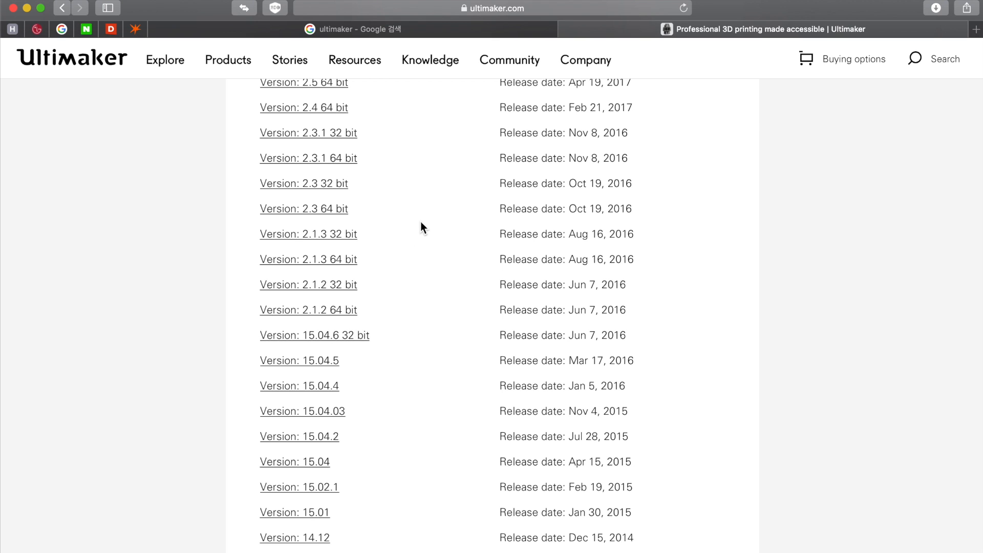
{"action": "scroll", "coordinate": [421, 226], "scroll_direction": "up", "scroll_amount": 5}
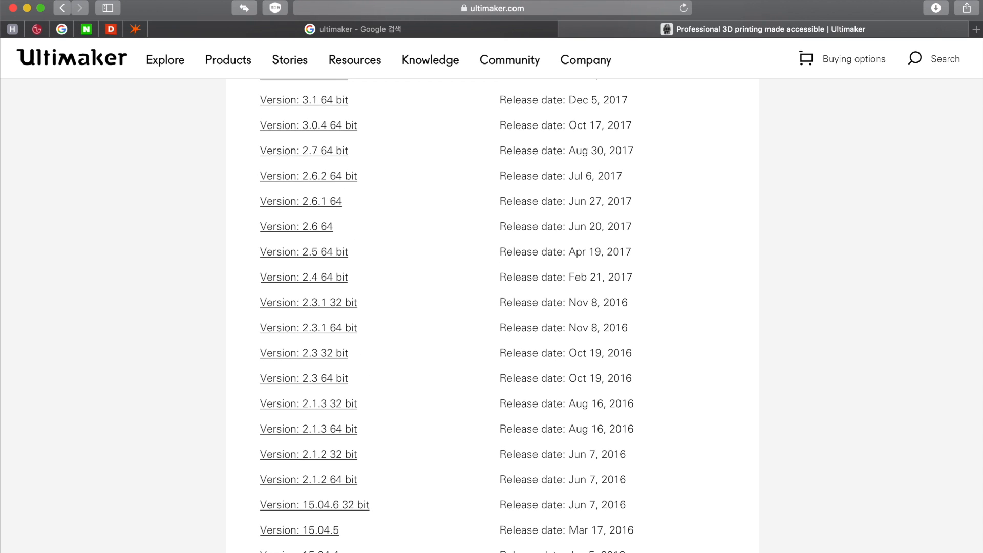
{"action": "scroll", "coordinate": [363, 303], "scroll_direction": "up", "scroll_amount": 2}
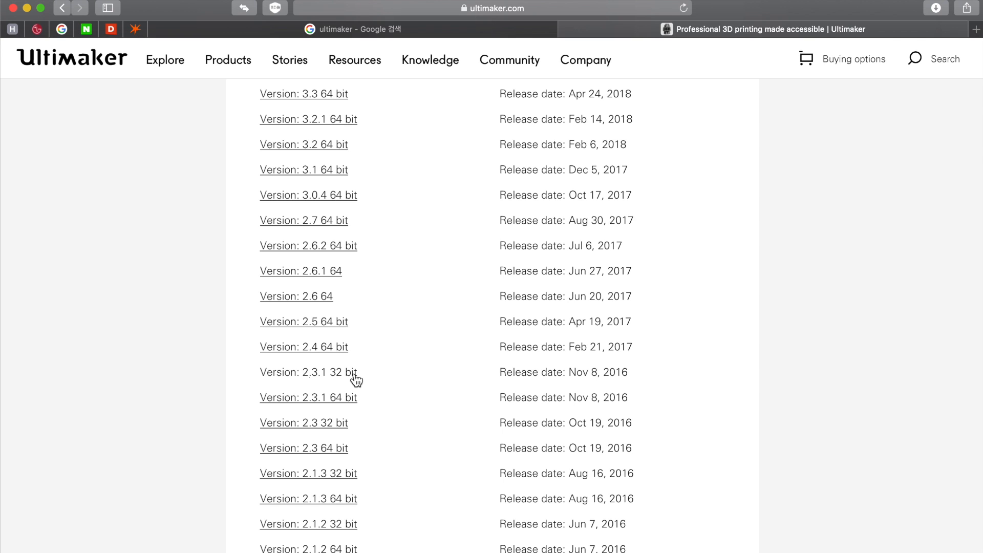
{"action": "scroll", "coordinate": [356, 380], "scroll_direction": "down", "scroll_amount": 5}
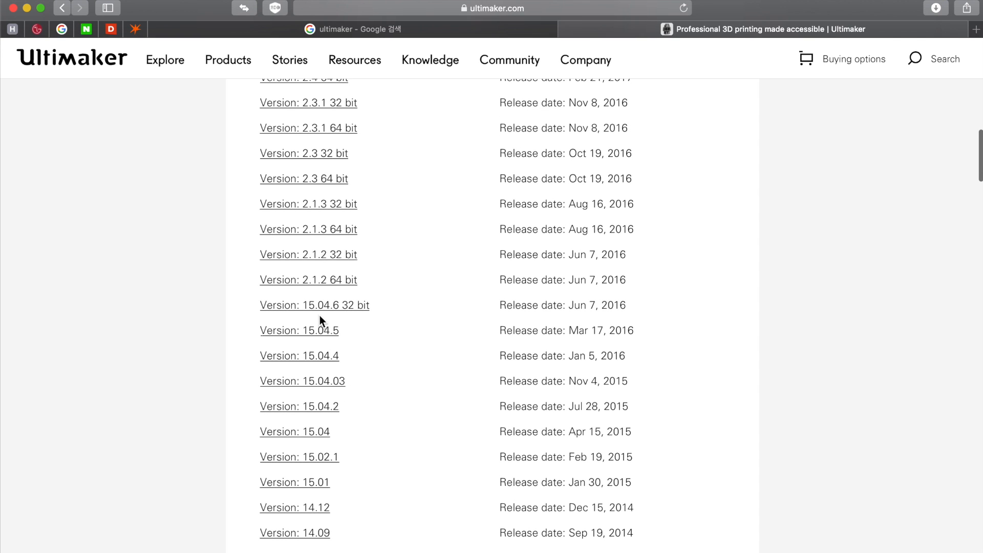
{"action": "scroll", "coordinate": [320, 315], "scroll_direction": "up", "scroll_amount": 5}
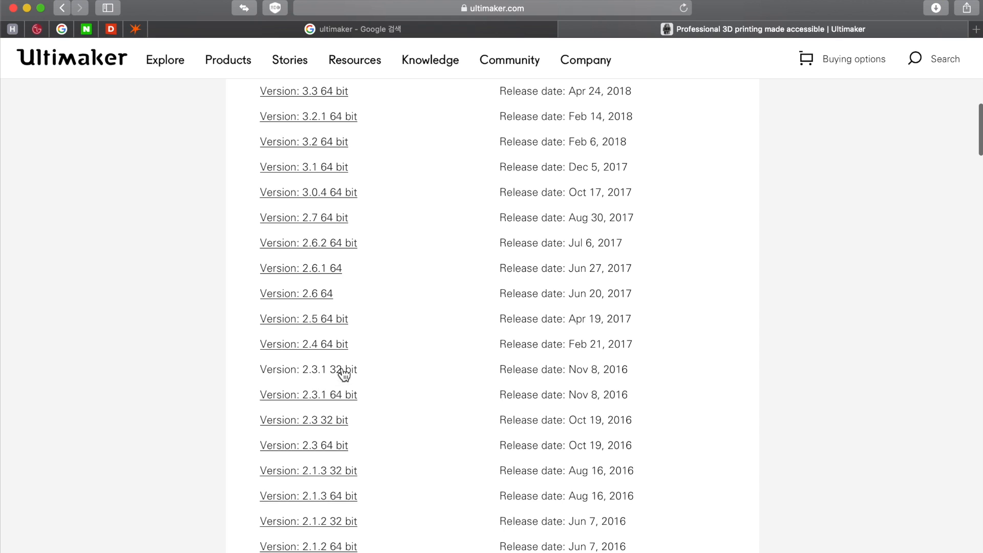
{"action": "scroll", "coordinate": [387, 370], "scroll_direction": "up", "scroll_amount": 8}
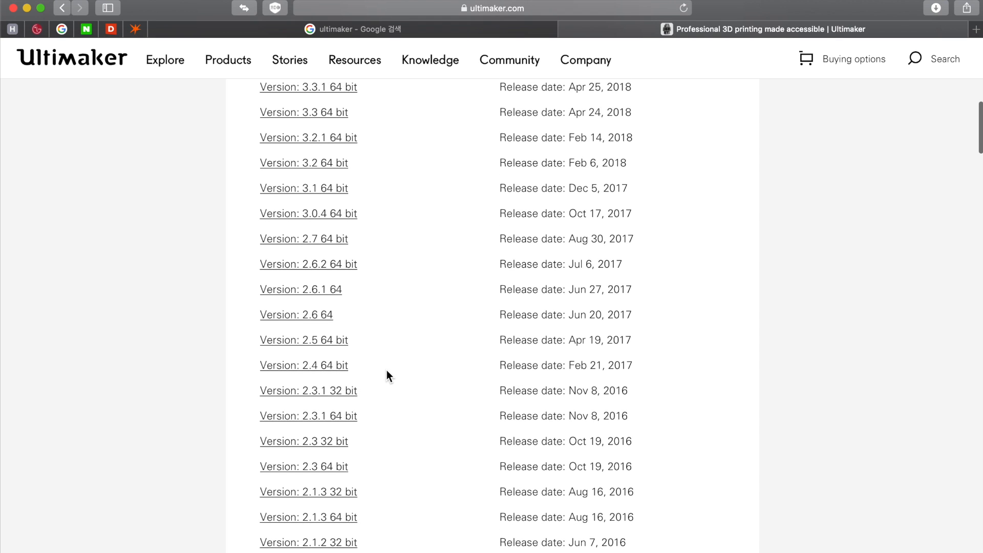
{"action": "scroll", "coordinate": [386, 370], "scroll_direction": "down", "scroll_amount": 1}
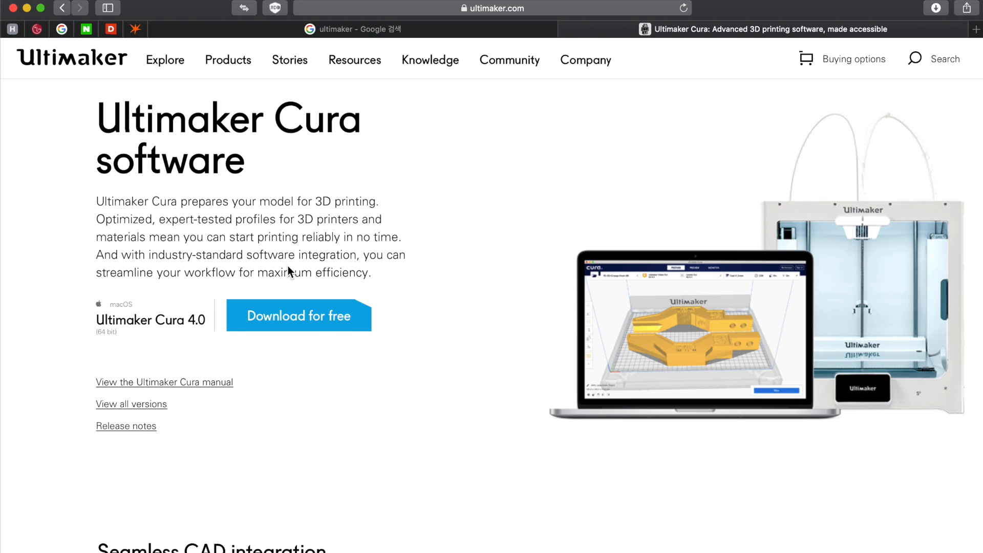
Open the download form for Ultimaker Cura 4.0 for macOS and set the intended use to Educational Use.
{"action": "left_click", "coordinate": [288, 328]}
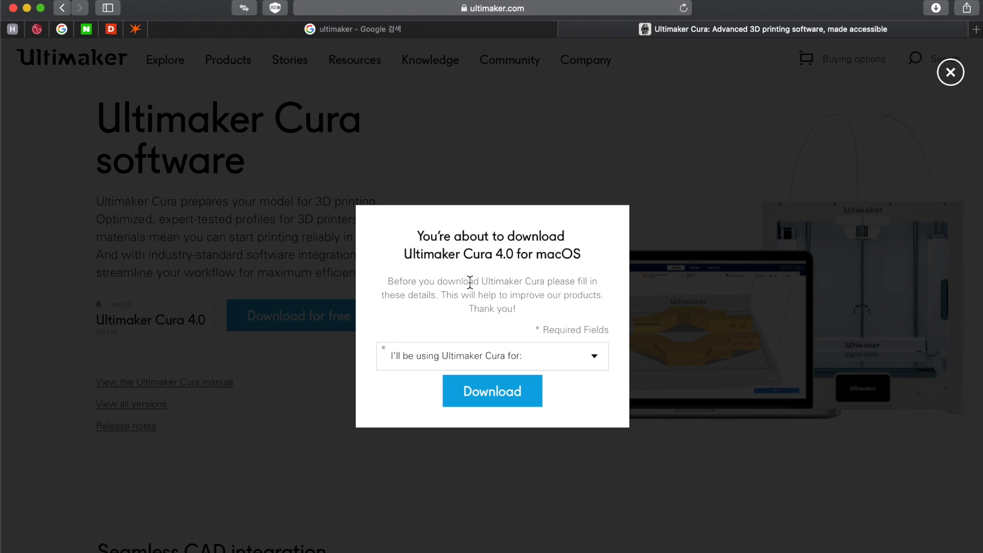
{"action": "left_click", "coordinate": [566, 363]}
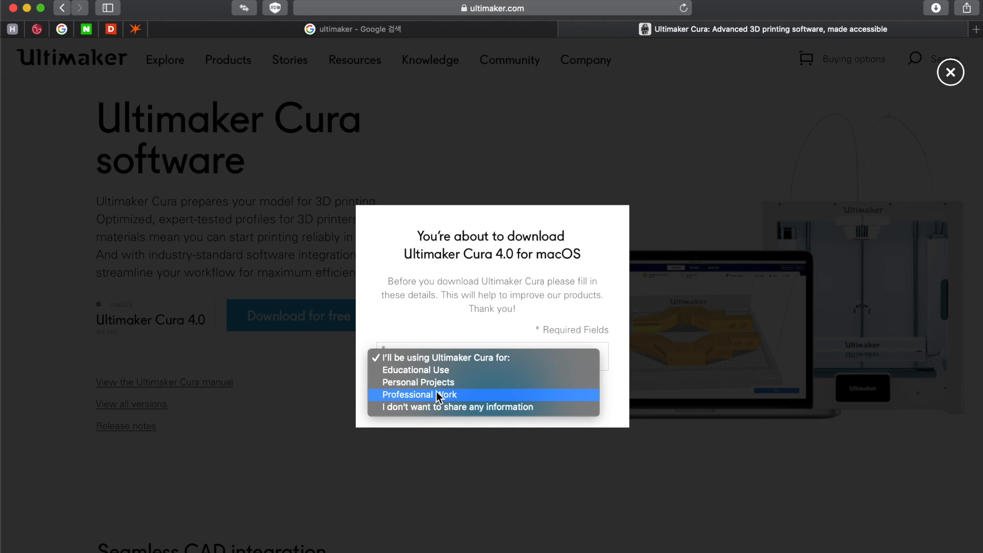
{"action": "left_click", "coordinate": [440, 371]}
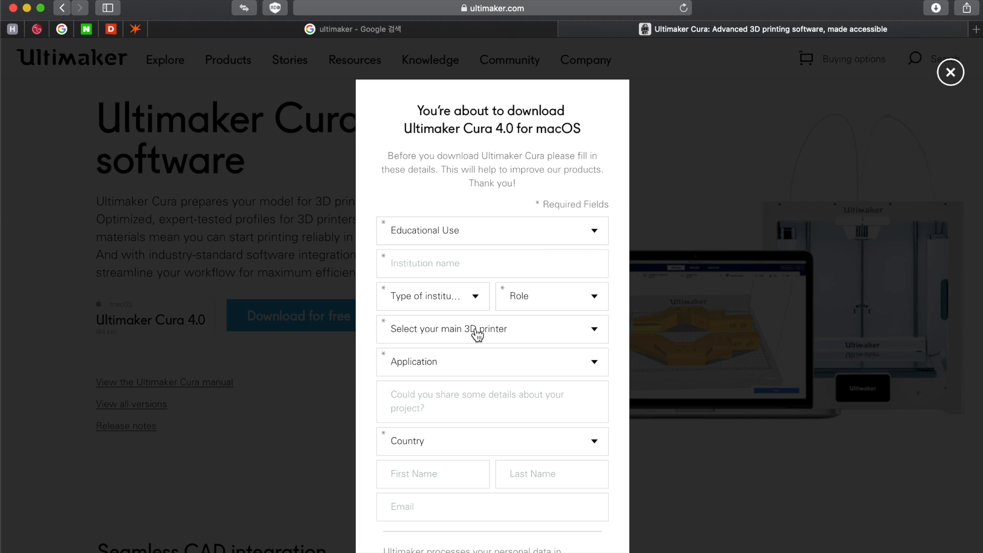
Examine the download form's required fields, including the institution type and role options, and close the form.
{"action": "left_click", "coordinate": [496, 265]}
{"action": "scroll", "coordinate": [482, 358], "scroll_direction": "down", "scroll_amount": 5}
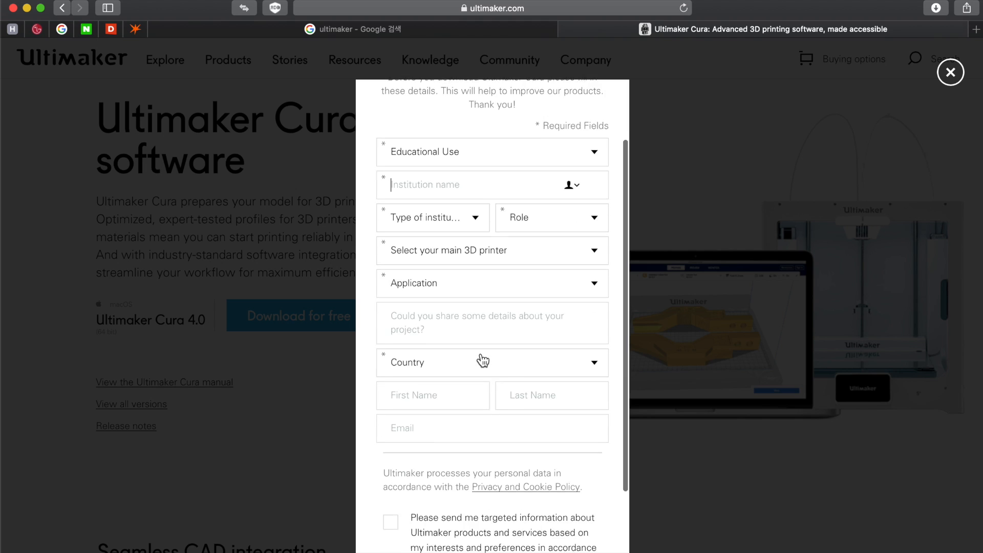
{"action": "scroll", "coordinate": [483, 361], "scroll_direction": "up", "scroll_amount": 5}
{"action": "left_click", "coordinate": [476, 296]}
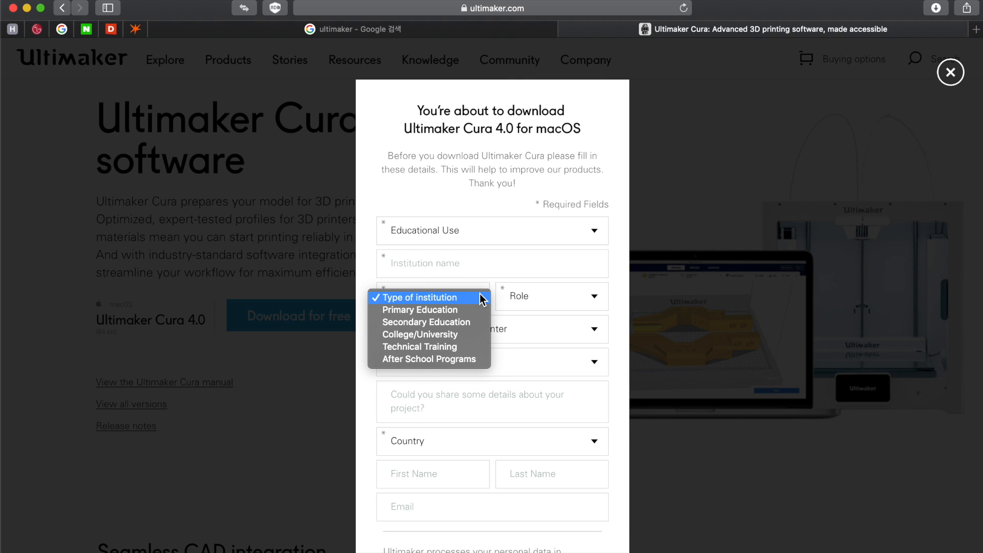
{"action": "left_click", "coordinate": [536, 301]}
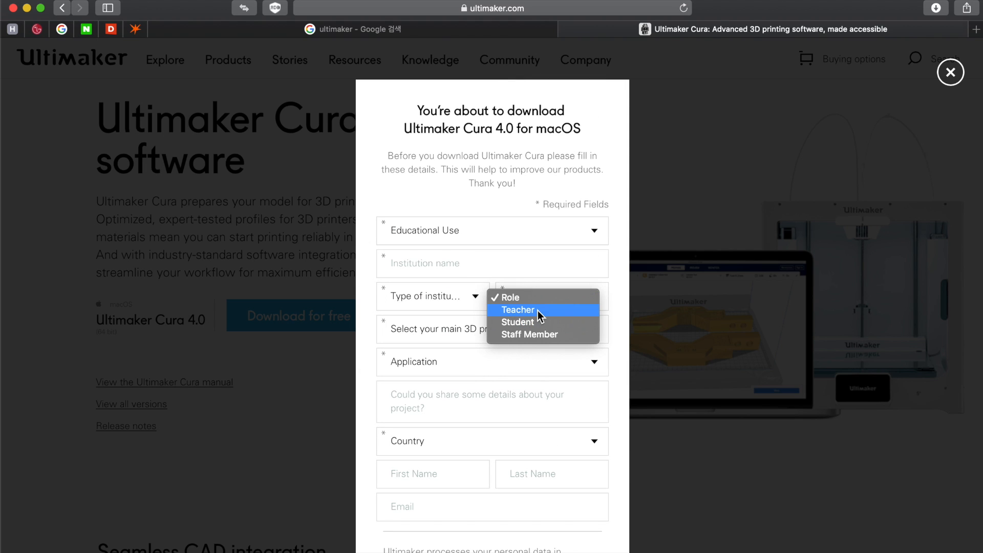
{"action": "left_click", "coordinate": [618, 265]}
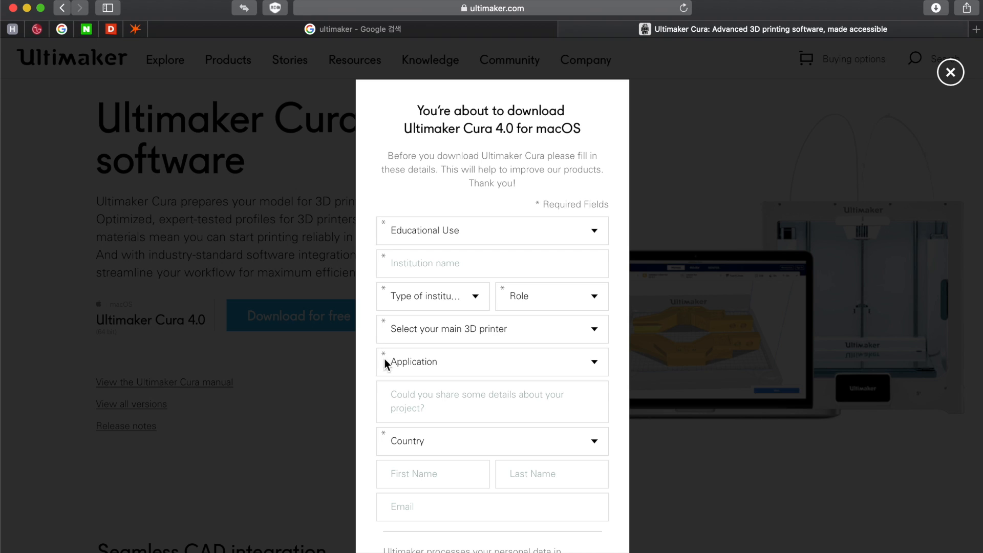
{"action": "scroll", "coordinate": [389, 404], "scroll_direction": "down", "scroll_amount": 5}
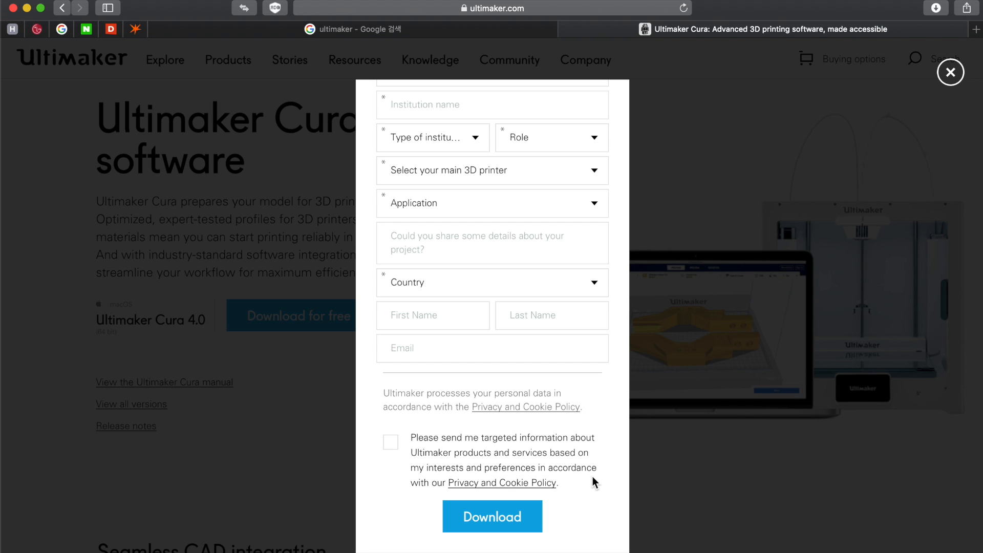
{"action": "left_click", "coordinate": [950, 72]}
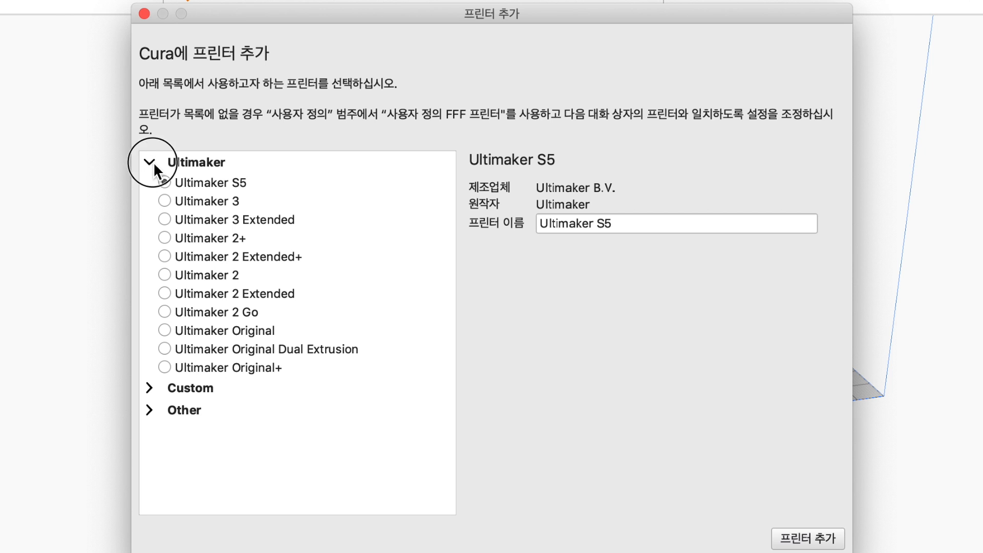
In Cura's add-printer dialog, examine the printer models offered in the Custom and Other categories.
{"action": "left_click", "coordinate": [151, 391]}
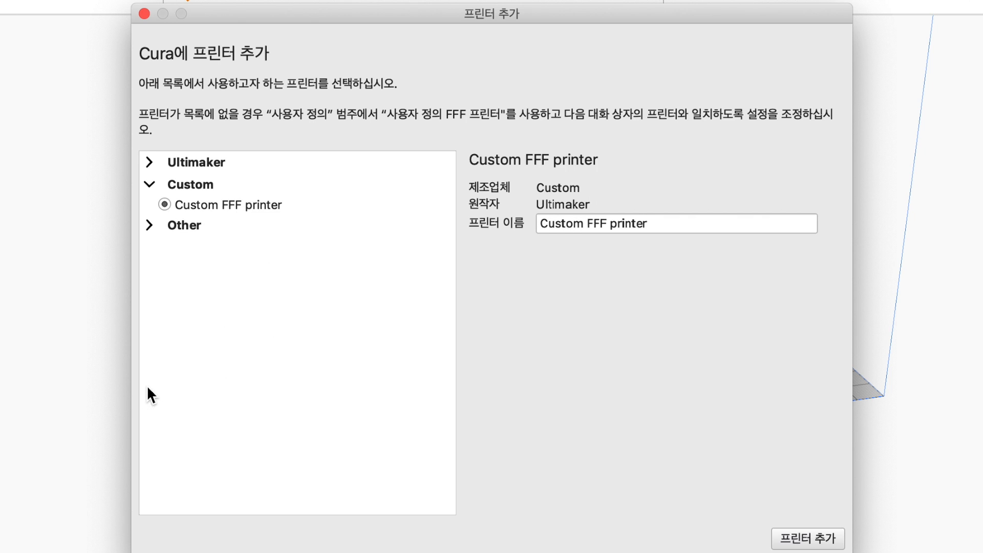
{"action": "left_click", "coordinate": [185, 224]}
{"action": "scroll", "coordinate": [255, 432], "scroll_direction": "down", "scroll_amount": 5}
{"action": "scroll", "coordinate": [255, 432], "scroll_direction": "down", "scroll_amount": 5}
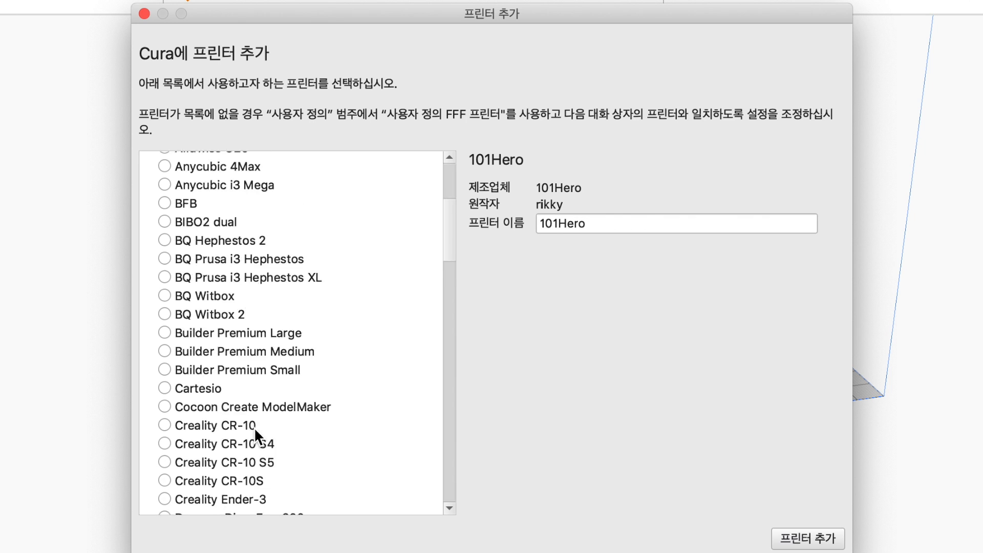
{"action": "scroll", "coordinate": [254, 431], "scroll_direction": "down", "scroll_amount": 1}
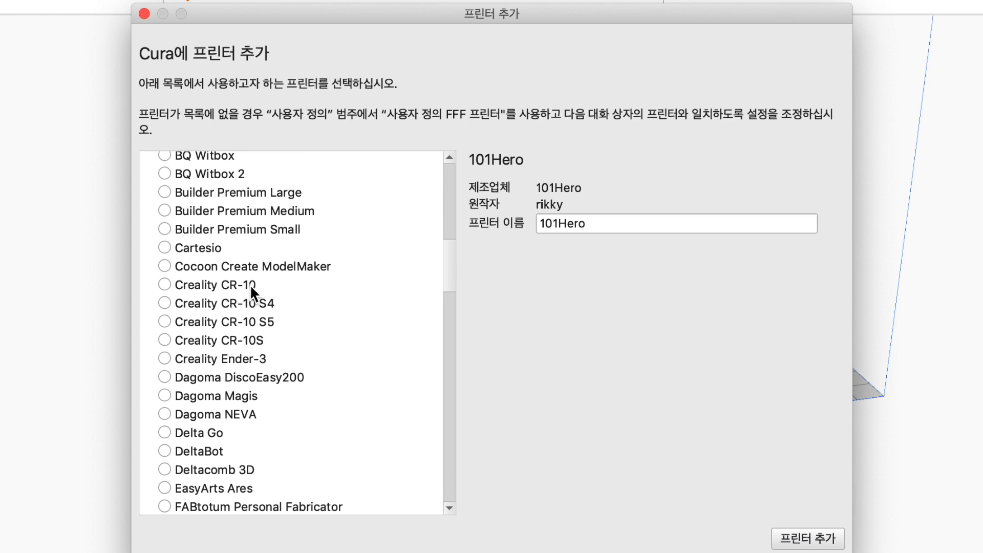
{"action": "scroll", "coordinate": [274, 438], "scroll_direction": "down", "scroll_amount": 10}
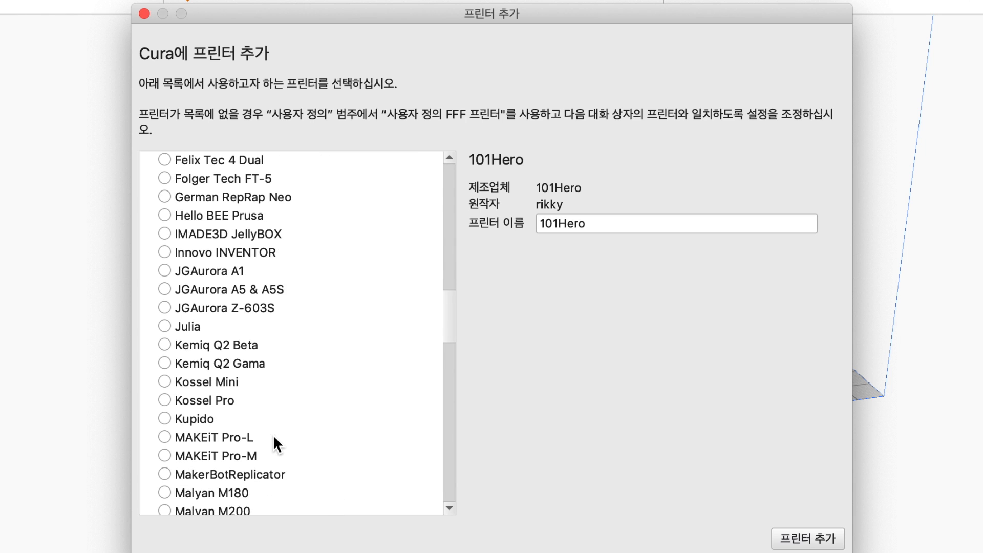
{"action": "scroll", "coordinate": [201, 268], "scroll_direction": "up", "scroll_amount": 3}
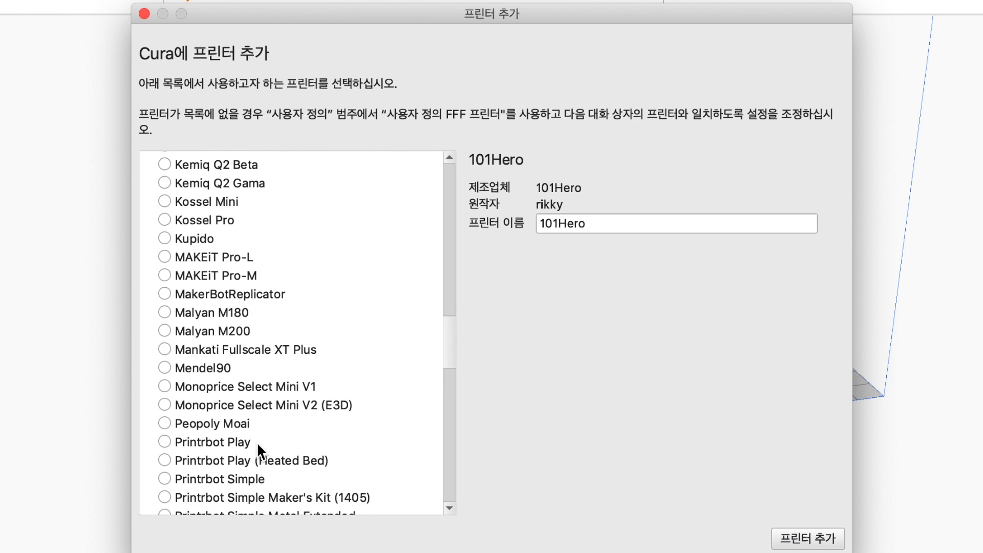
{"action": "scroll", "coordinate": [257, 444], "scroll_direction": "down", "scroll_amount": 11}
{"action": "scroll", "coordinate": [258, 445], "scroll_direction": "down", "scroll_amount": 6}
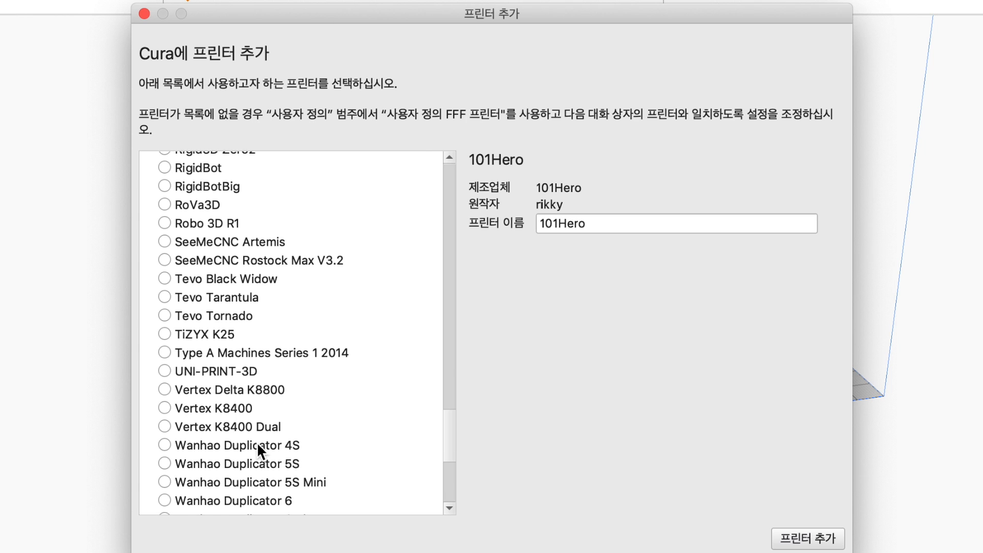
{"action": "scroll", "coordinate": [257, 450], "scroll_direction": "up", "scroll_amount": 1}
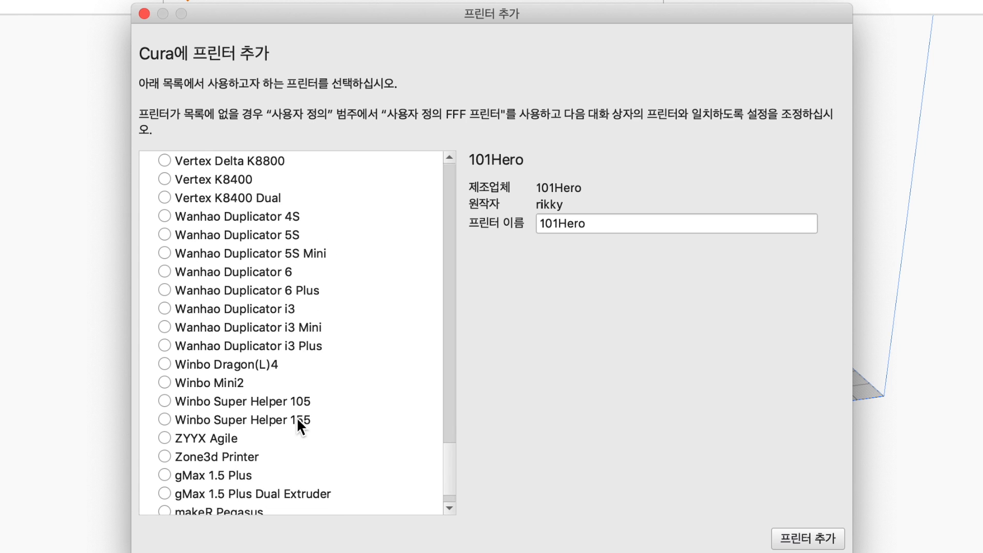
{"action": "scroll", "coordinate": [297, 425], "scroll_direction": "down", "scroll_amount": 1}
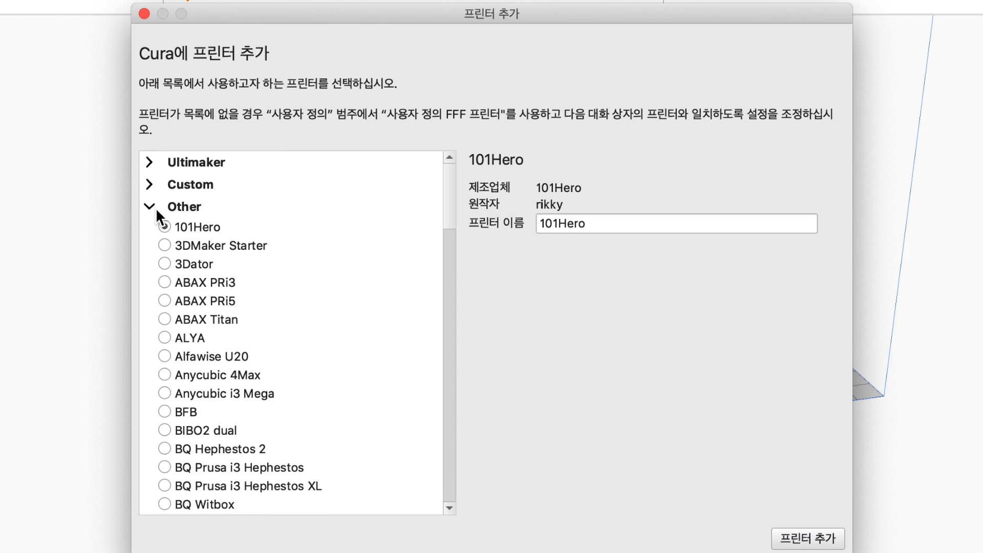
Choose the Custom FFF printer and set its printer name to Bookledge.
{"action": "left_click", "coordinate": [149, 184]}
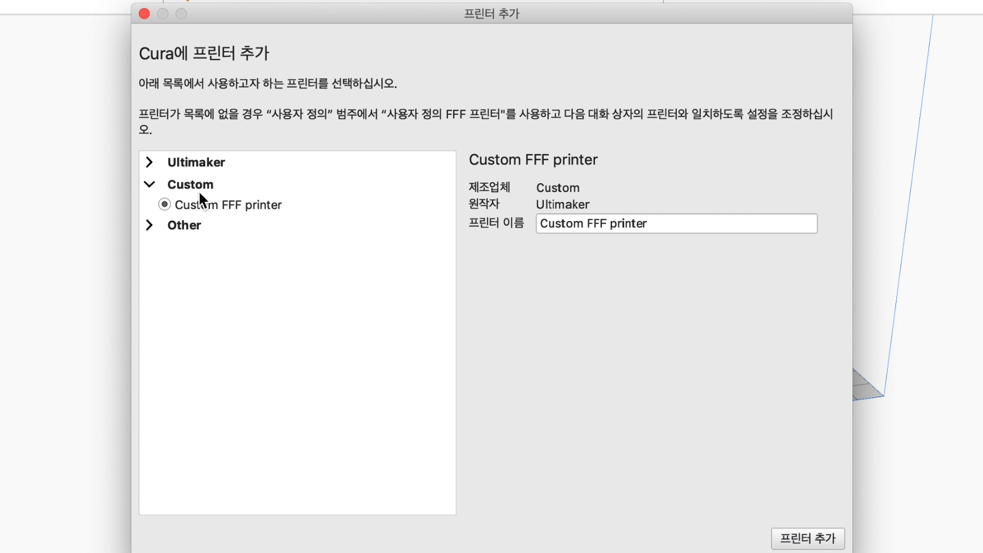
{"action": "triple_click", "coordinate": [547, 223]}
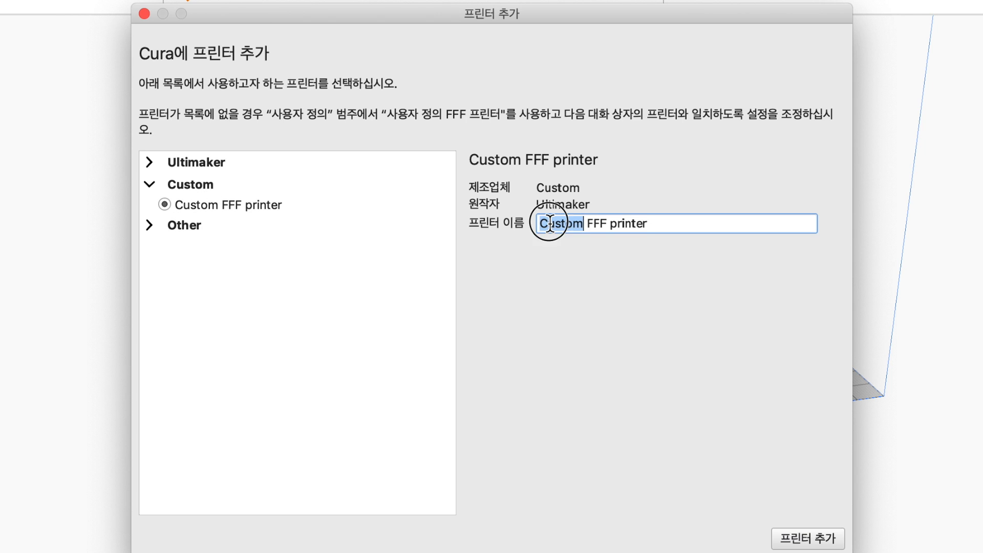
{"action": "double_click", "coordinate": [677, 226]}
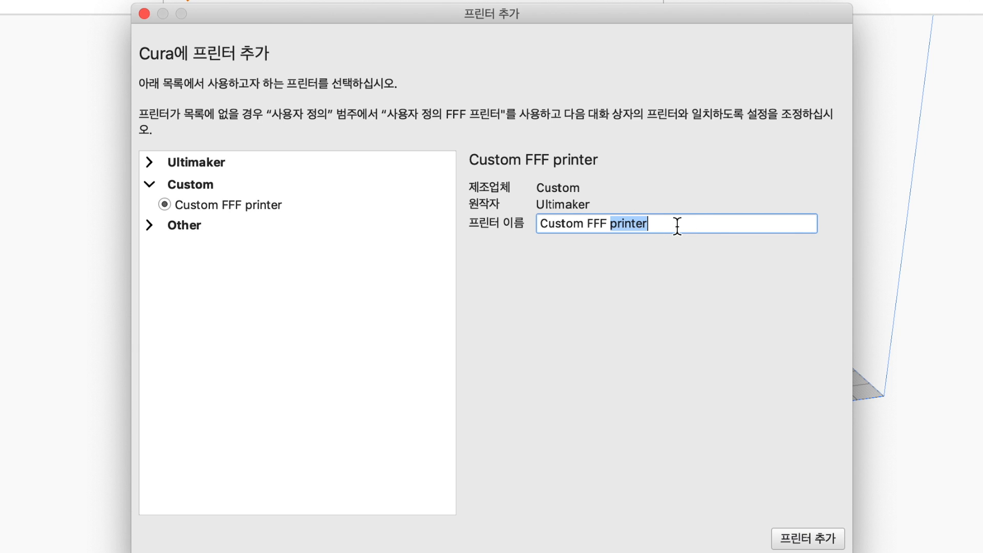
{"action": "triple_click", "coordinate": [677, 226]}
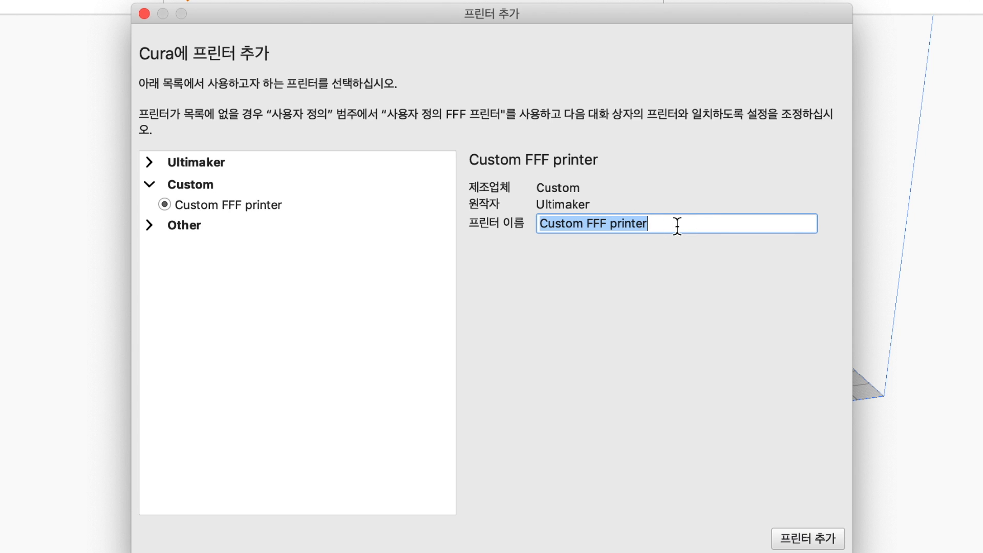
{"action": "type", "text": "ookledge"}
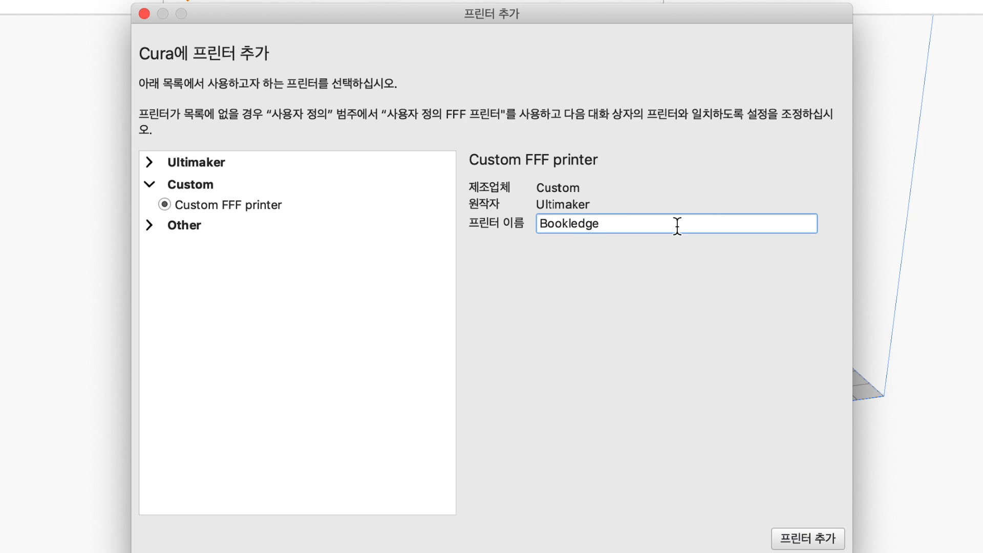
{"action": "left_click_drag", "start_coordinate": [600, 225], "coordinate": [528, 225]}
{"action": "left_click", "coordinate": [636, 221]}
{"action": "left_click_drag", "start_coordinate": [635, 220], "coordinate": [535, 224]}
{"action": "left_click", "coordinate": [627, 222]}
{"action": "double_click", "coordinate": [626, 223]}
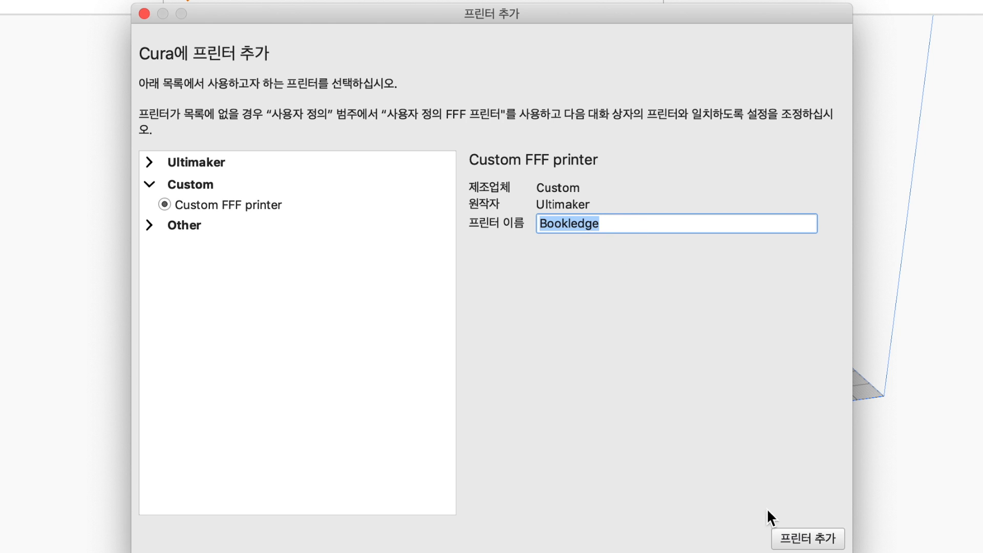
Add the Bookledge printer and examine the nozzle size, compatible material diameter and cooling fan number in its extruder settings.
{"action": "left_click", "coordinate": [812, 538]}
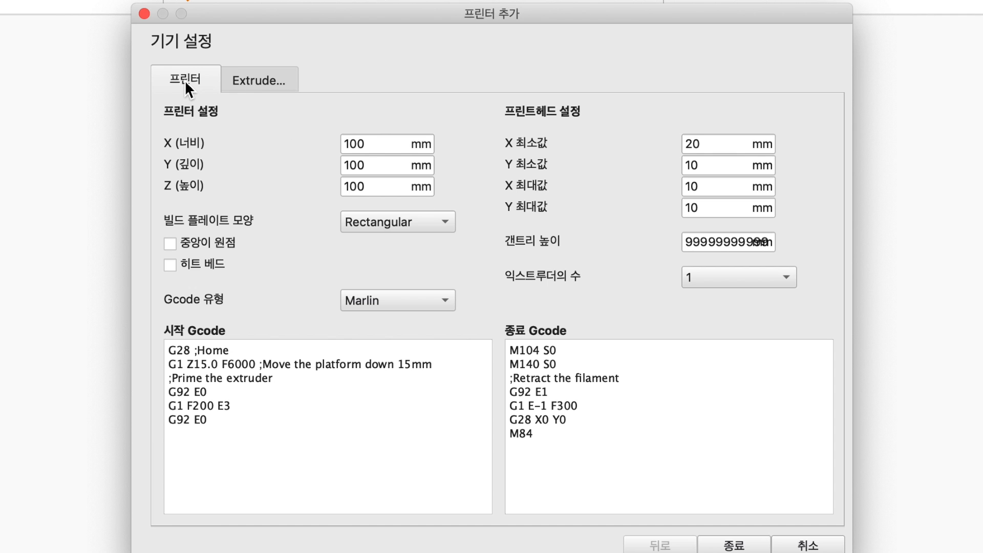
{"action": "left_click", "coordinate": [271, 80]}
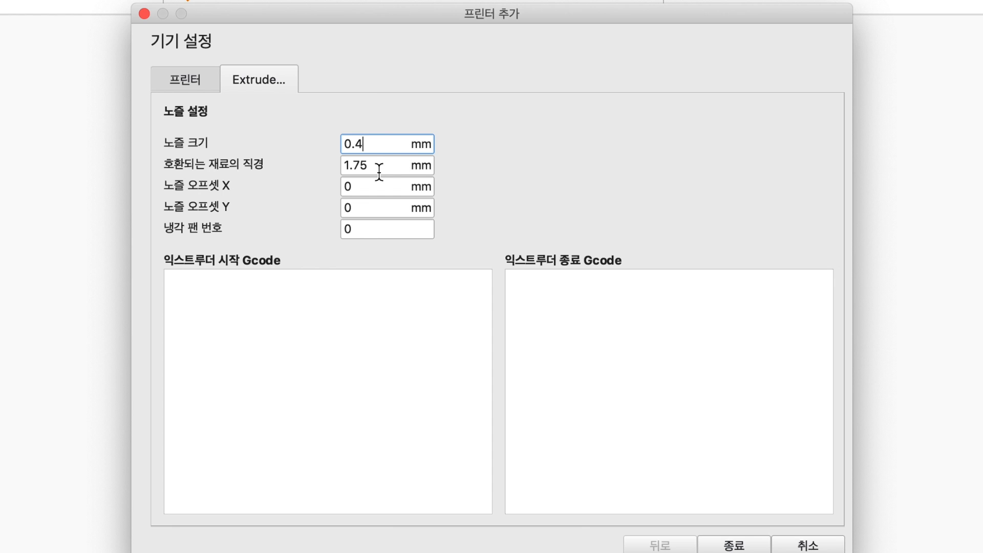
{"action": "triple_click", "coordinate": [393, 149]}
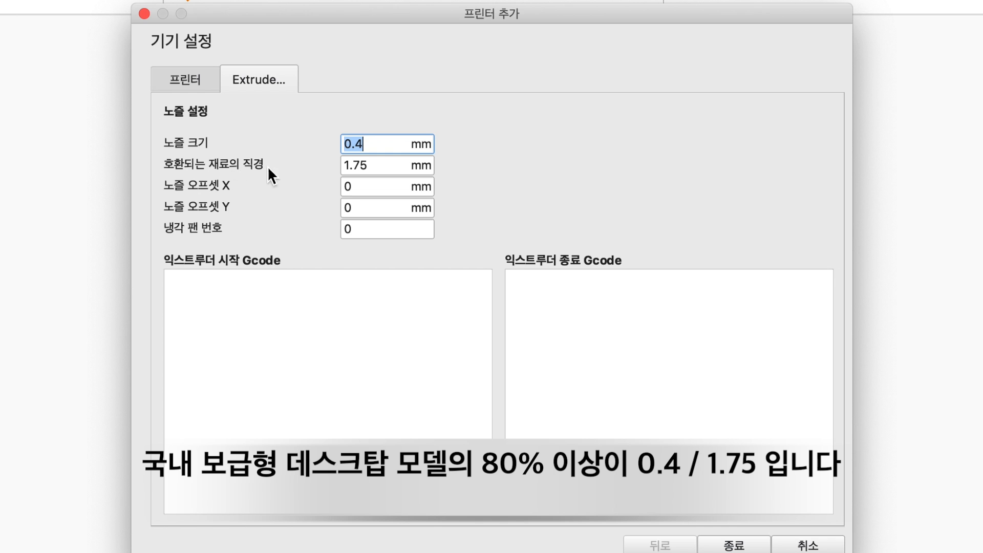
{"action": "triple_click", "coordinate": [391, 164]}
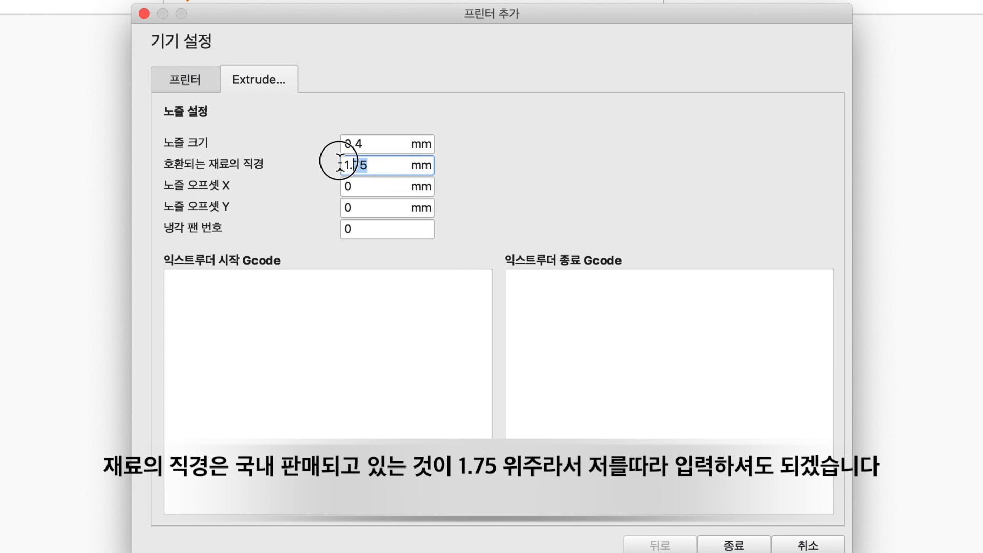
{"action": "double_click", "coordinate": [391, 165]}
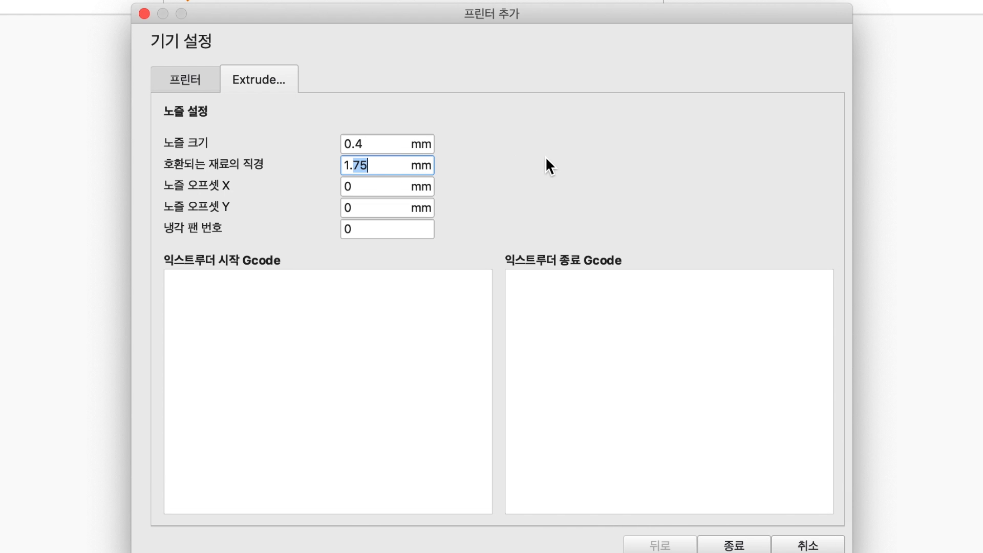
{"action": "left_click", "coordinate": [385, 165]}
{"action": "left_click_drag", "start_coordinate": [372, 165], "coordinate": [340, 163]}
{"action": "left_click", "coordinate": [392, 170]}
{"action": "mouse_move", "coordinate": [243, 237]}
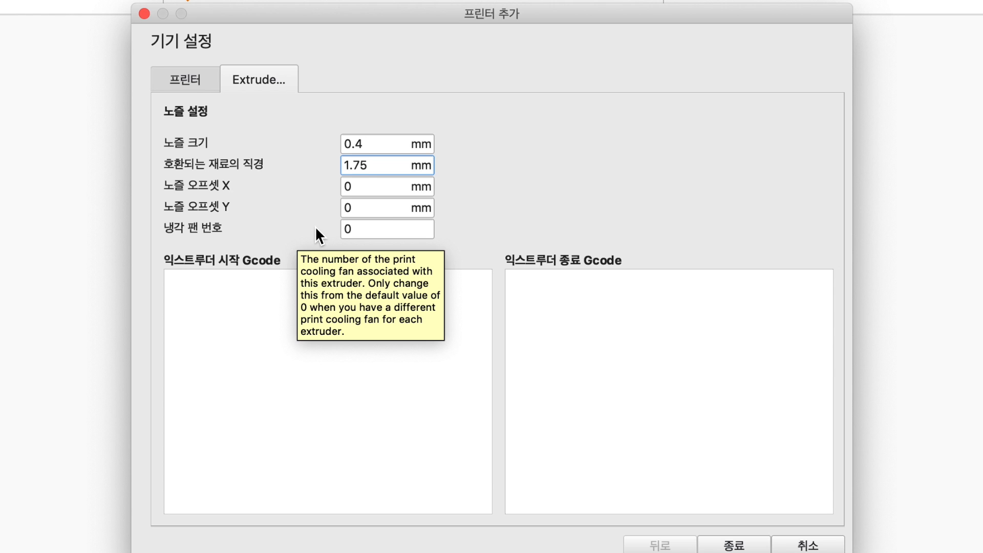
{"action": "mouse_move", "coordinate": [319, 169]}
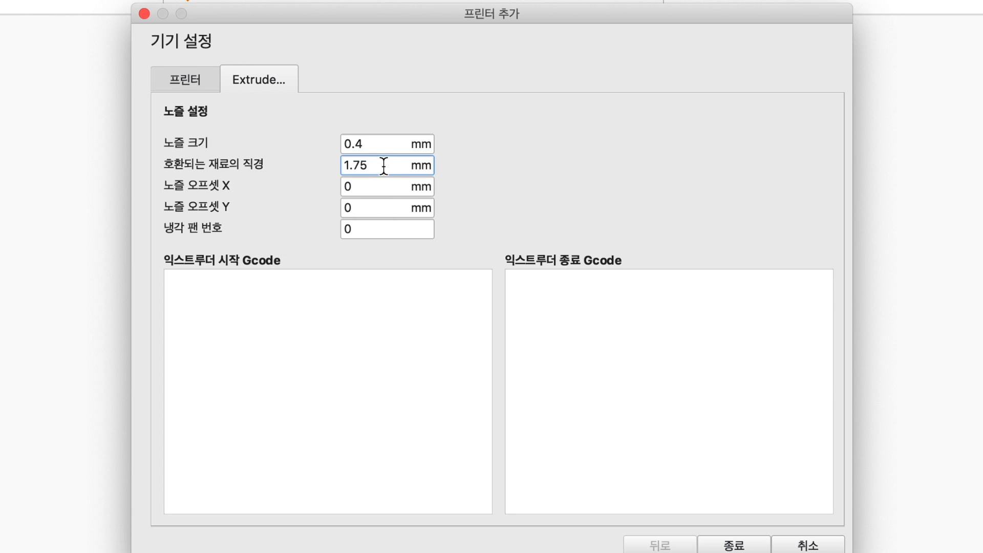
In the printer settings, add a G29 line directly below G28 ;Home in the start Gcode.
{"action": "left_click", "coordinate": [195, 78]}
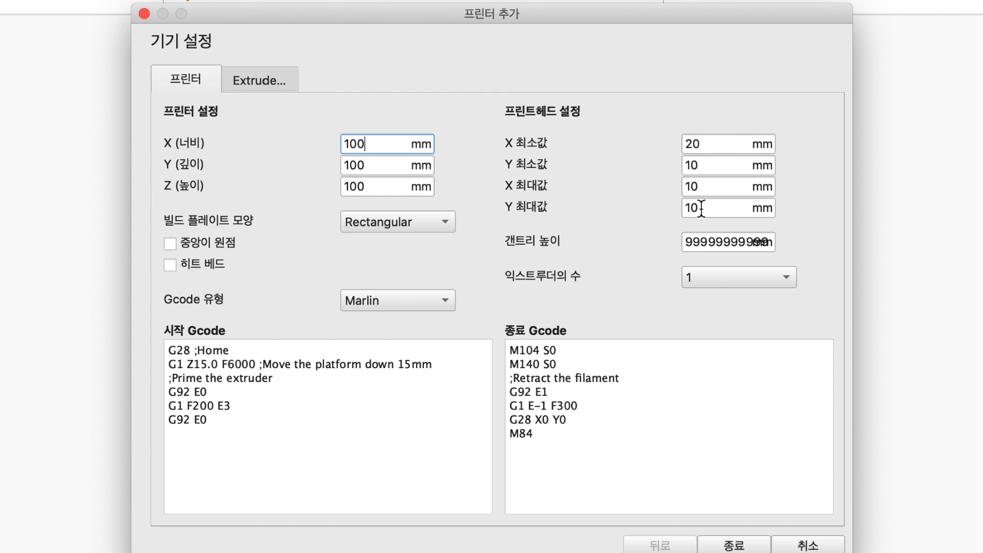
{"action": "mouse_move", "coordinate": [576, 277]}
{"action": "mouse_move", "coordinate": [732, 277]}
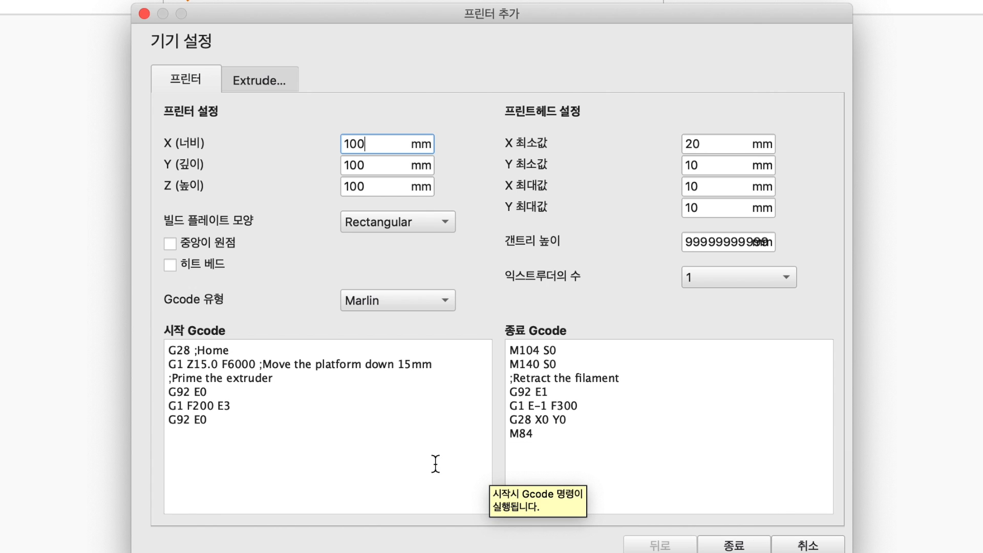
{"action": "left_click", "coordinate": [330, 349]}
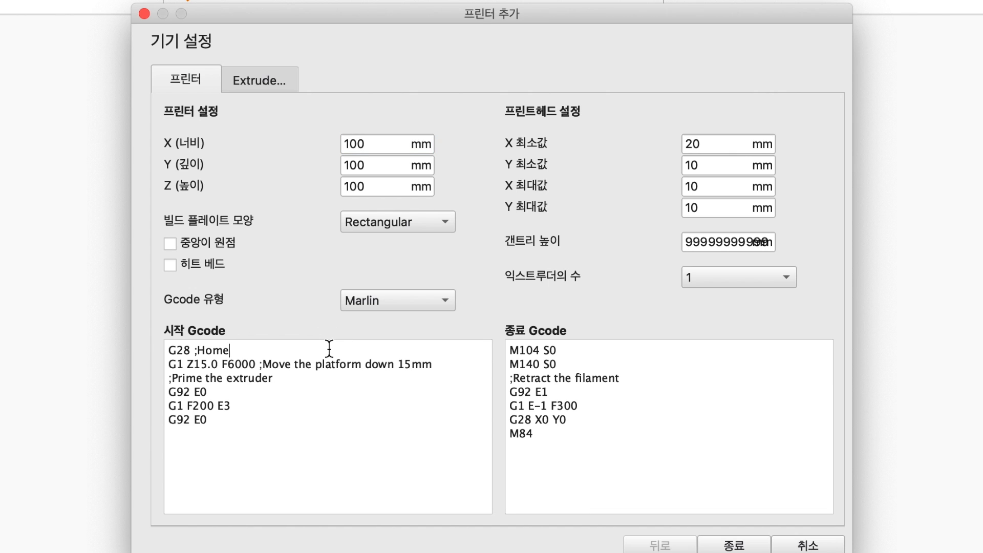
{"action": "key", "text": "Return"}
{"action": "type", "text": "히"}
{"action": "key", "text": "BackSpace"}
{"action": "type", "text": "G29"}
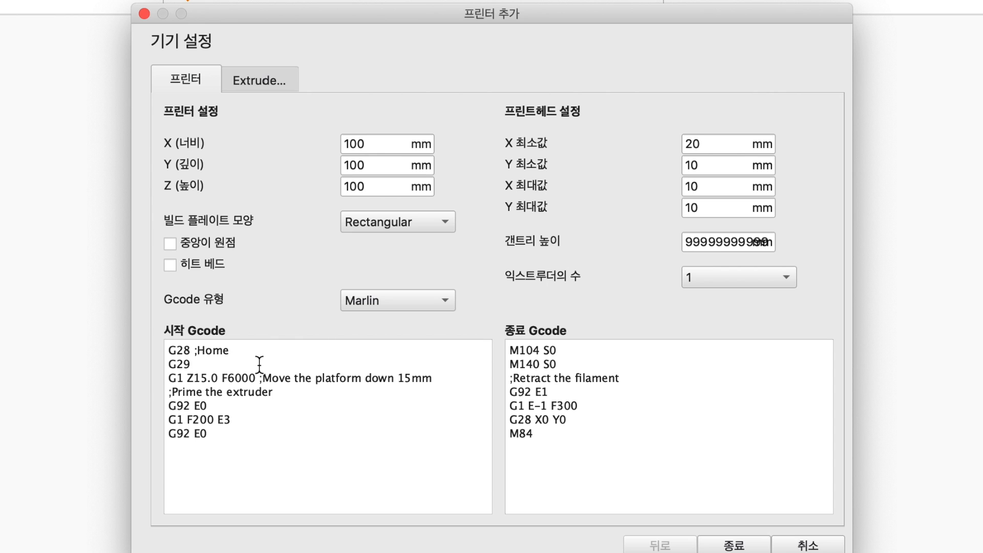
Review the remaining start Gcode lines and the end Gcode commands.
{"action": "left_click_drag", "start_coordinate": [260, 372], "coordinate": [272, 461]}
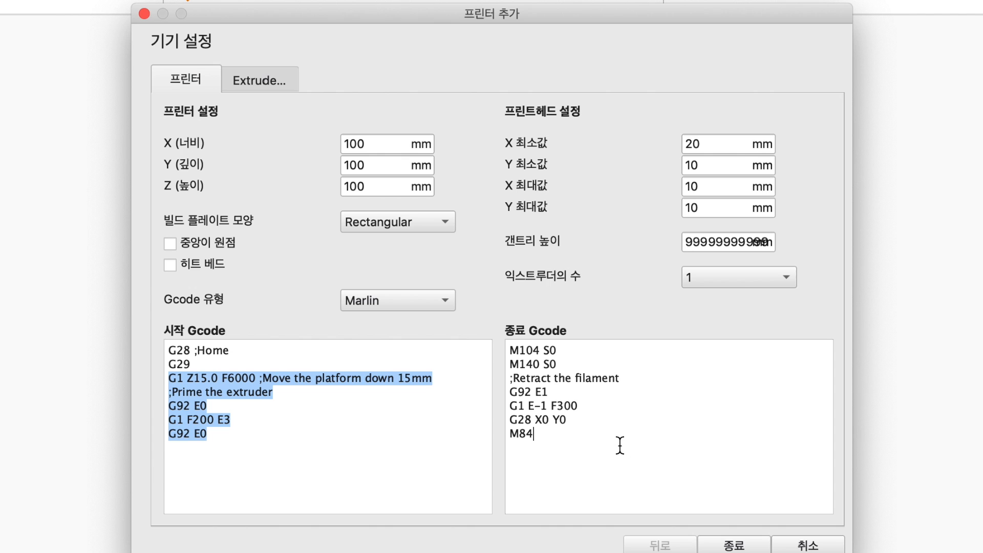
{"action": "left_click_drag", "start_coordinate": [584, 405], "coordinate": [567, 364]}
{"action": "left_click", "coordinate": [599, 366]}
{"action": "left_click", "coordinate": [394, 344]}
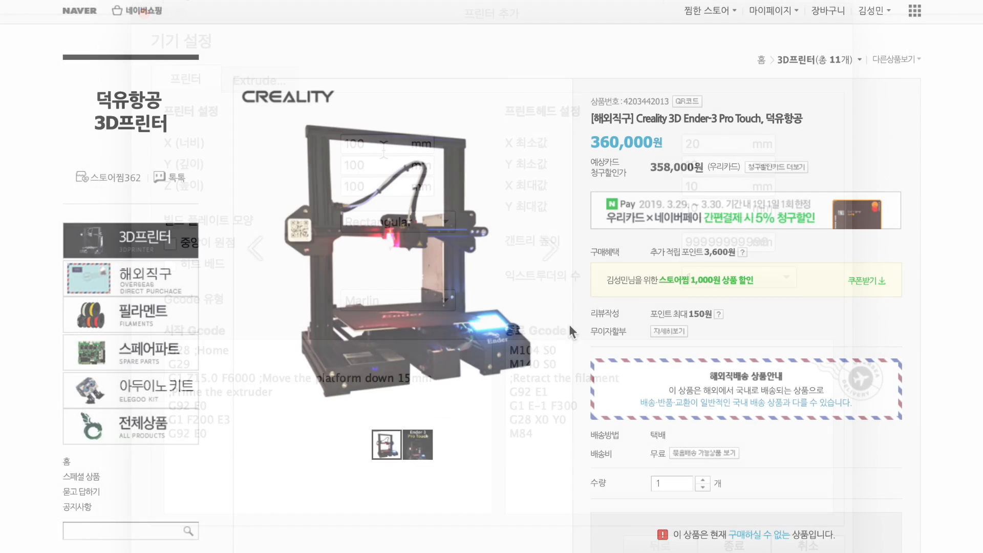
Switch to the web browser and look through the Creality 3D Ender-3 Pro Touch product page for the printer's details.
{"action": "scroll", "coordinate": [613, 244], "scroll_direction": "down", "scroll_amount": 20}
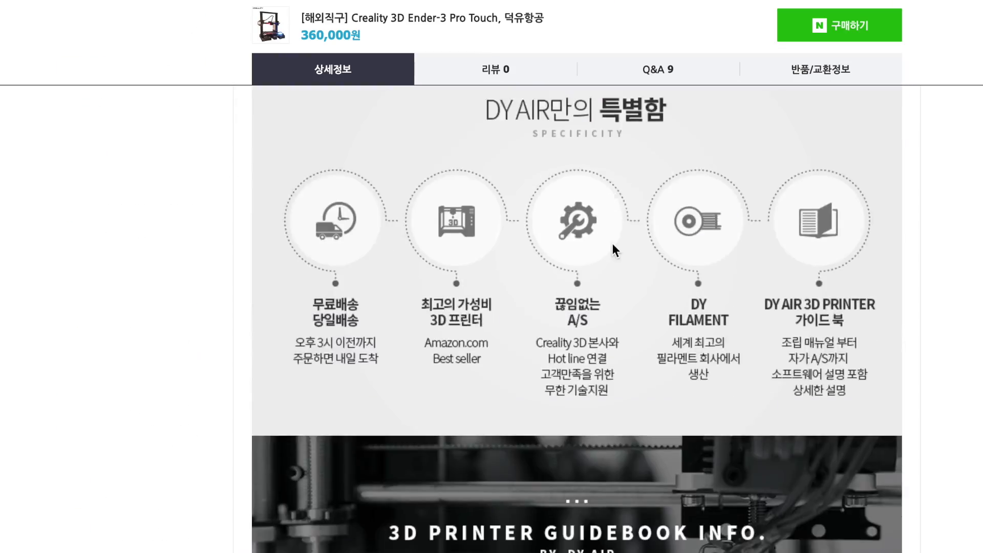
{"action": "scroll", "coordinate": [612, 244], "scroll_direction": "down", "scroll_amount": 20}
{"action": "scroll", "coordinate": [613, 244], "scroll_direction": "up", "scroll_amount": 15}
{"action": "scroll", "coordinate": [612, 243], "scroll_direction": "down", "scroll_amount": 1}
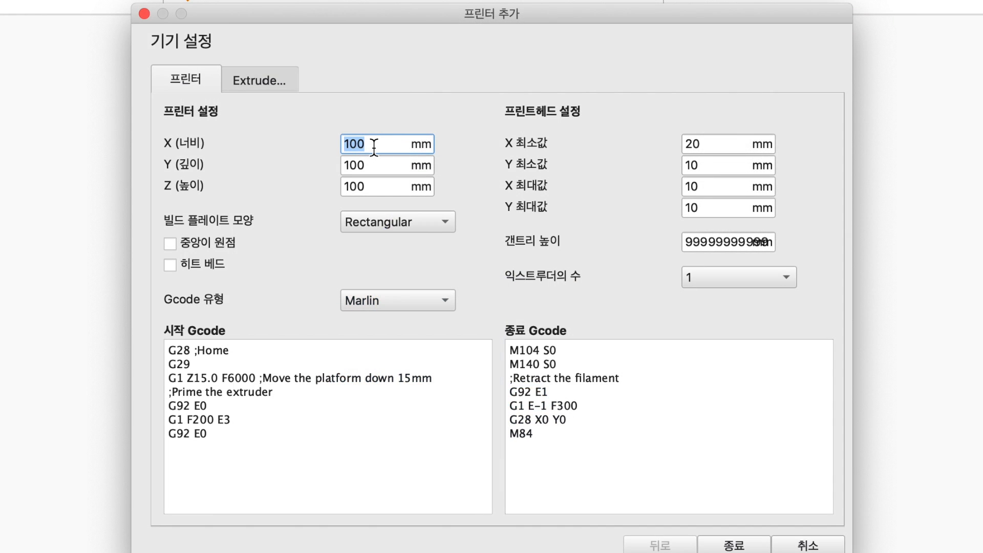
In Cura's machine settings, set the printer's X width to 200 mm, Y depth to 200 mm and Z height to 240 mm.
{"action": "type", "text": "200"}
{"action": "key", "text": "Tab"}
{"action": "type", "text": "200"}
{"action": "key", "text": "Tab"}
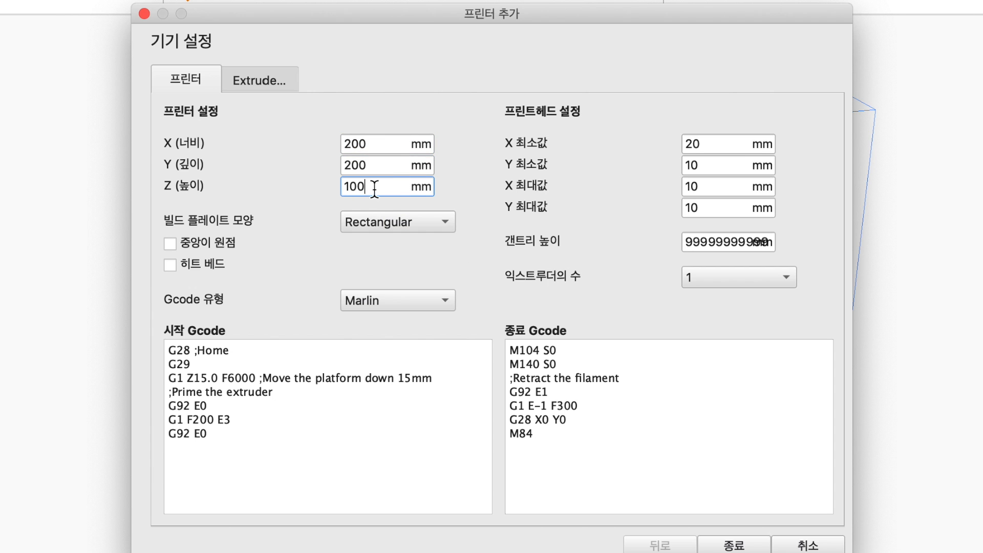
{"action": "type", "text": "240"}
{"action": "left_click", "coordinate": [379, 163]}
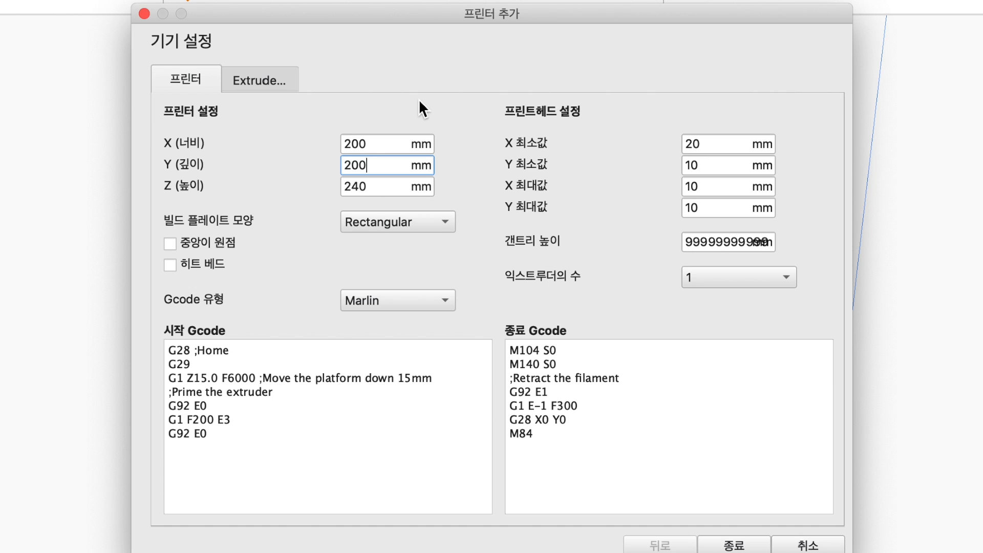
{"action": "key", "text": "shift+Tab"}
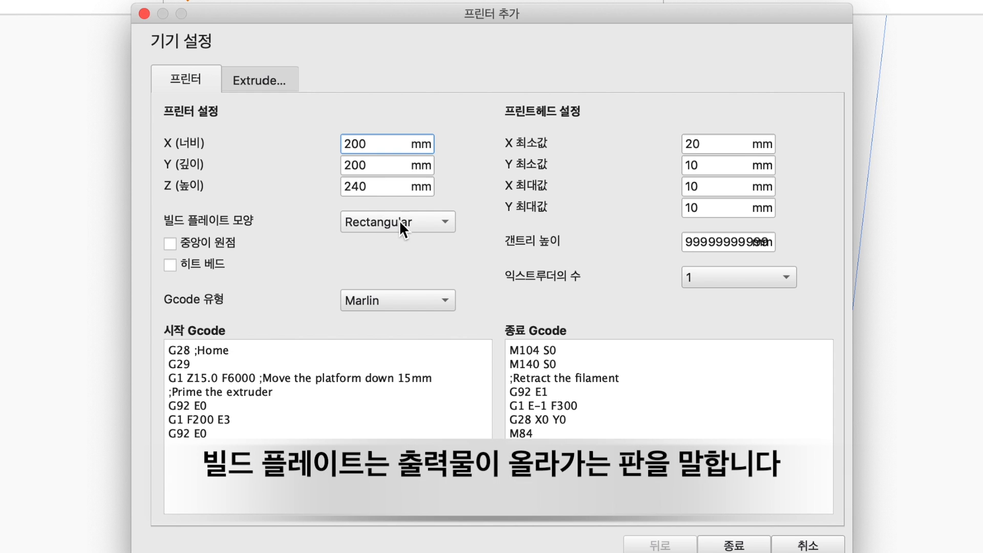
Compare the Rectangular and Elliptic build plate shapes, keeping Rectangular, and check what the origin-at-center option means.
{"action": "left_click", "coordinate": [413, 221]}
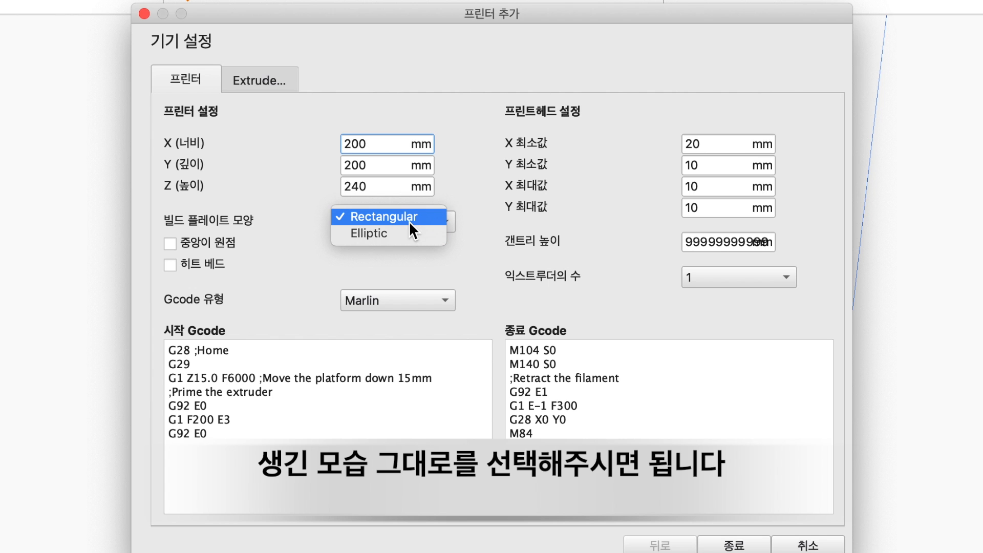
{"action": "left_click", "coordinate": [266, 221]}
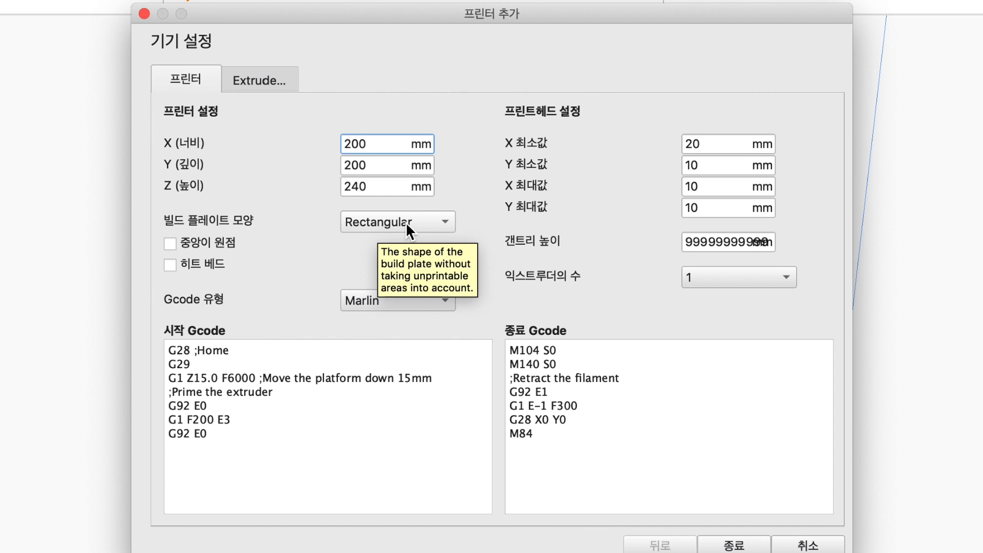
{"action": "left_click", "coordinate": [406, 223]}
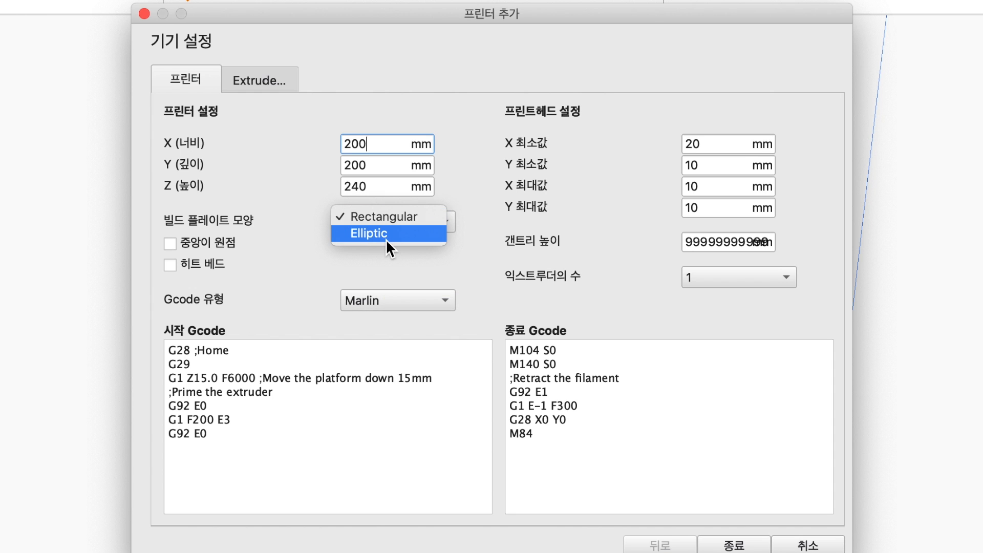
{"action": "left_click", "coordinate": [296, 213]}
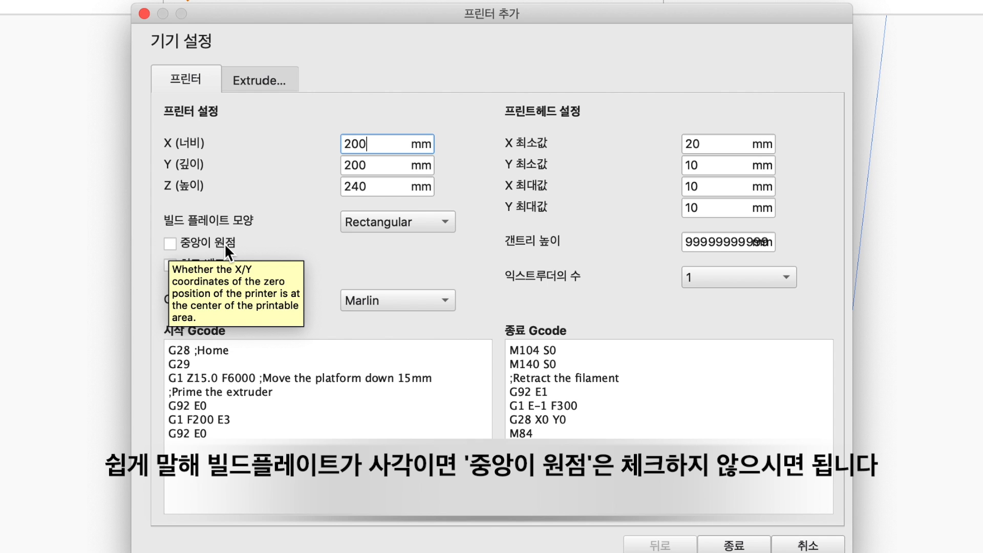
{"action": "left_click", "coordinate": [392, 224]}
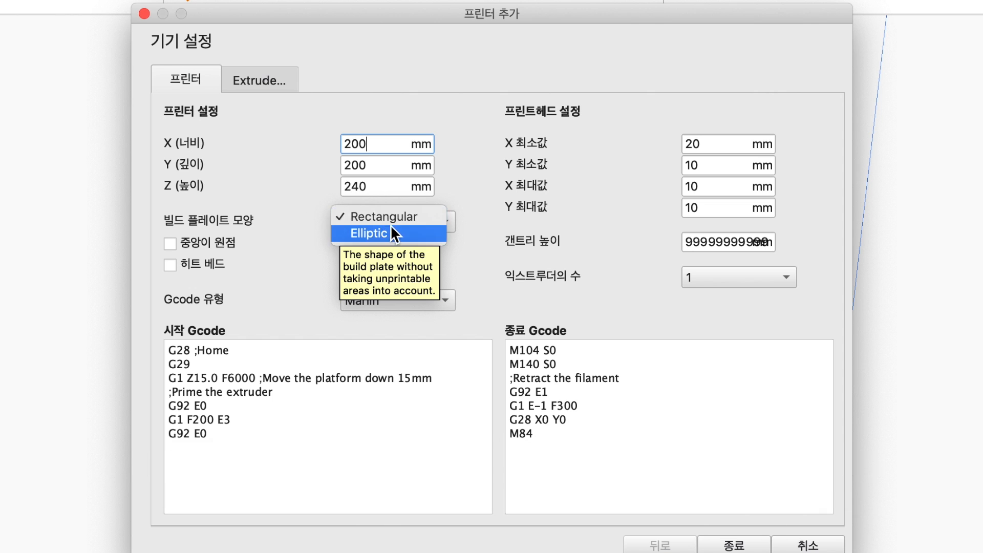
{"action": "left_click", "coordinate": [392, 223]}
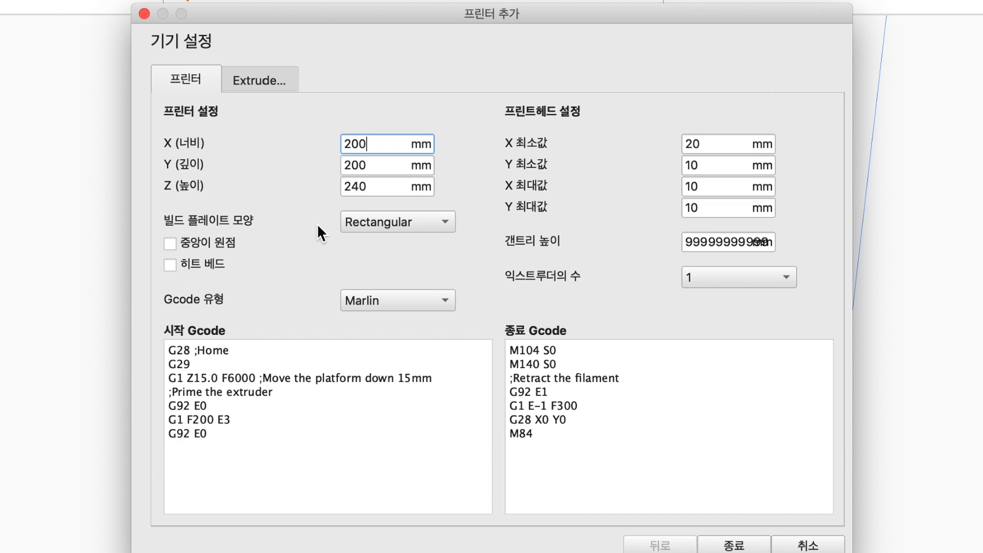
Enable the heated bed and finish the machine setup for the new printer.
{"action": "left_click", "coordinate": [170, 265]}
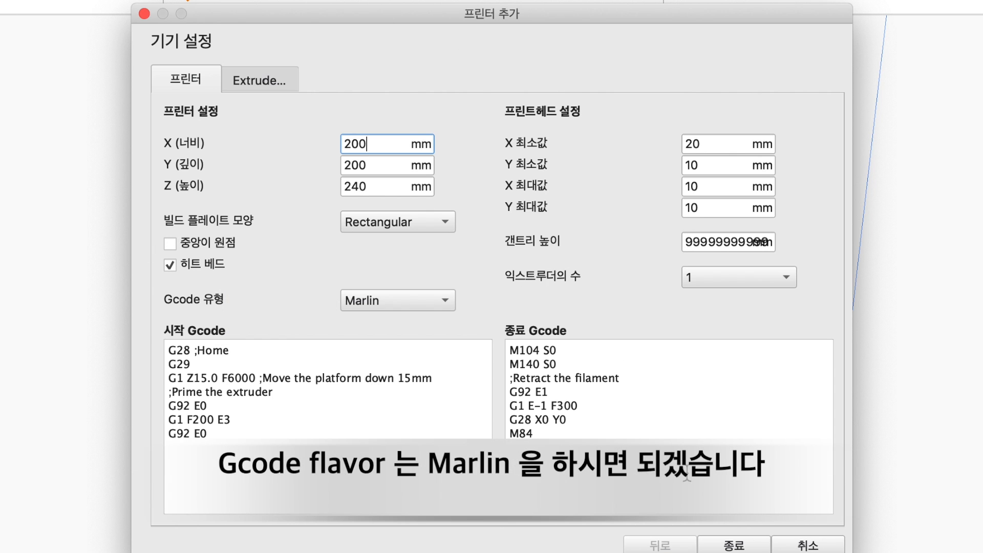
{"action": "left_click", "coordinate": [750, 548]}
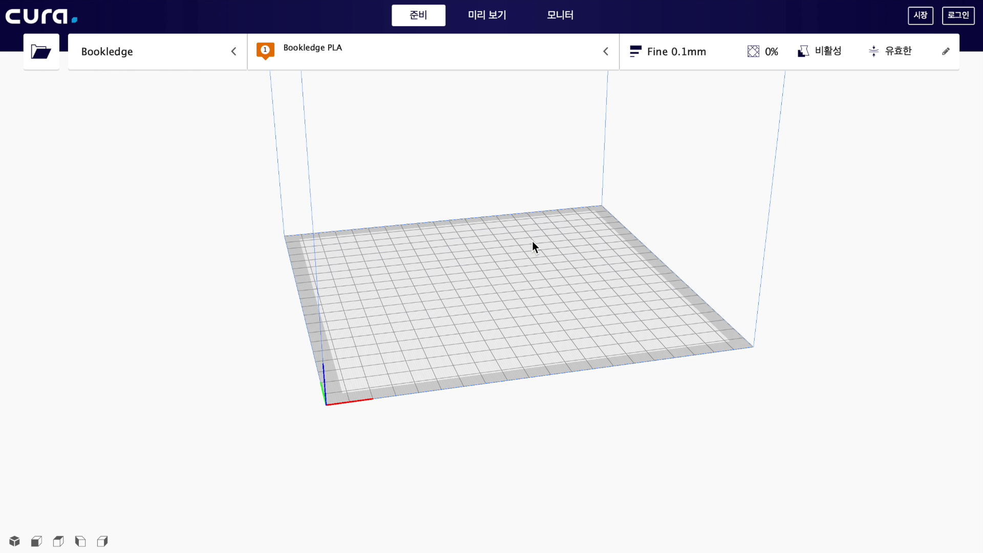